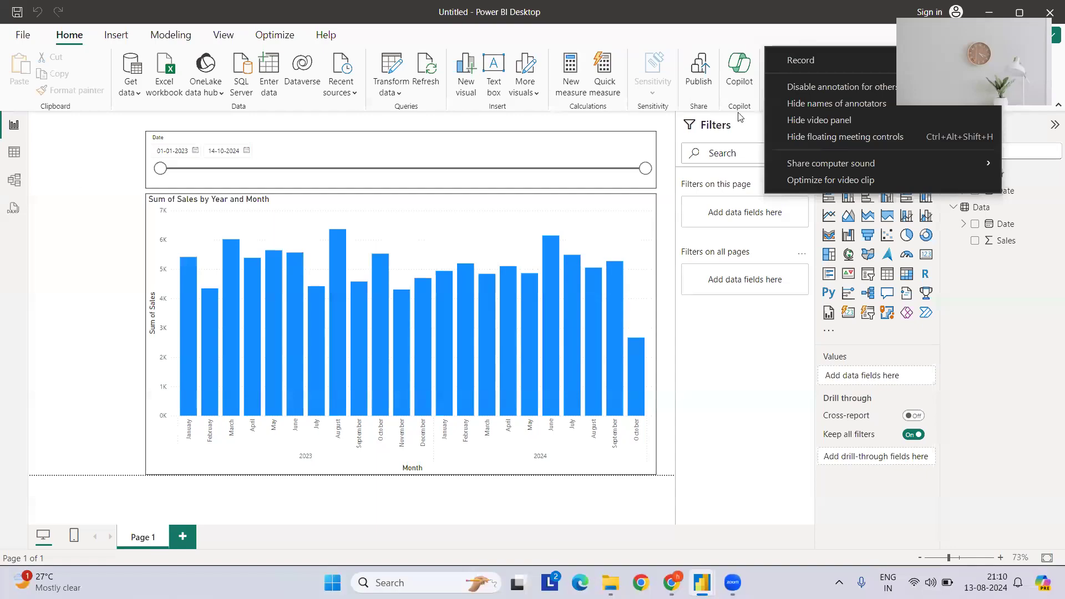
# - Select the date slicer and collapse the Filters and Visualizations panes to widen the report page
pyautogui.click(548, 165)
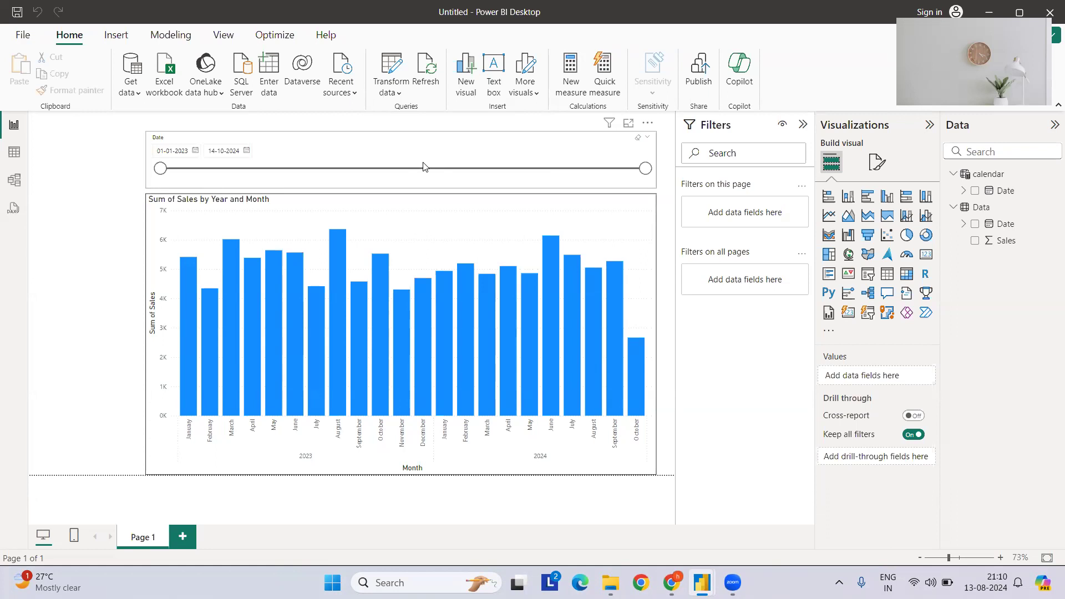
pyautogui.click(802, 124)
pyautogui.click(930, 124)
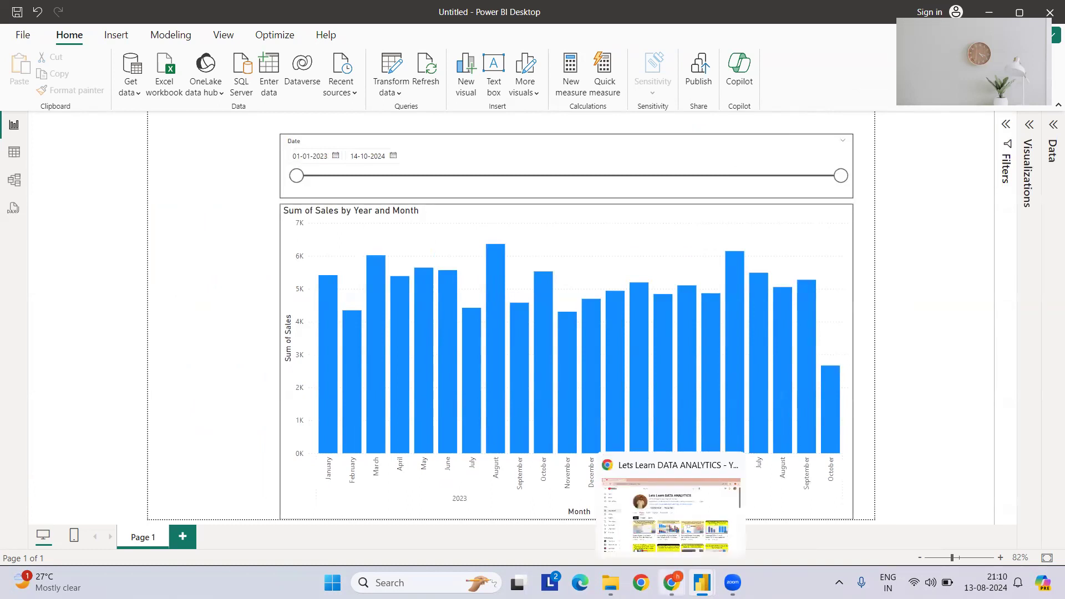
pyautogui.click(669, 581)
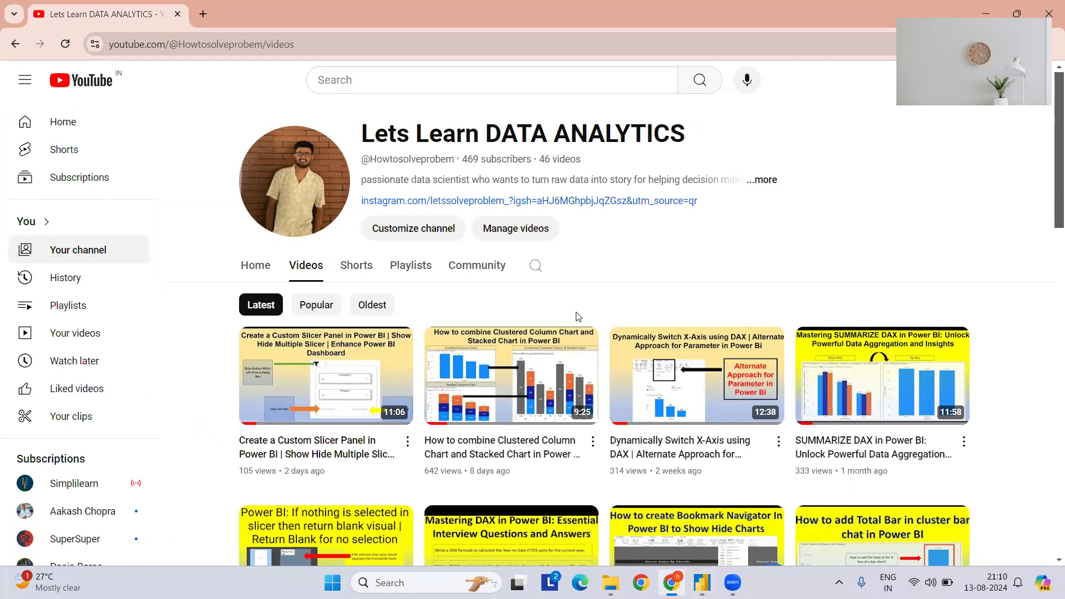
pyautogui.scroll(-3, 575, 317)
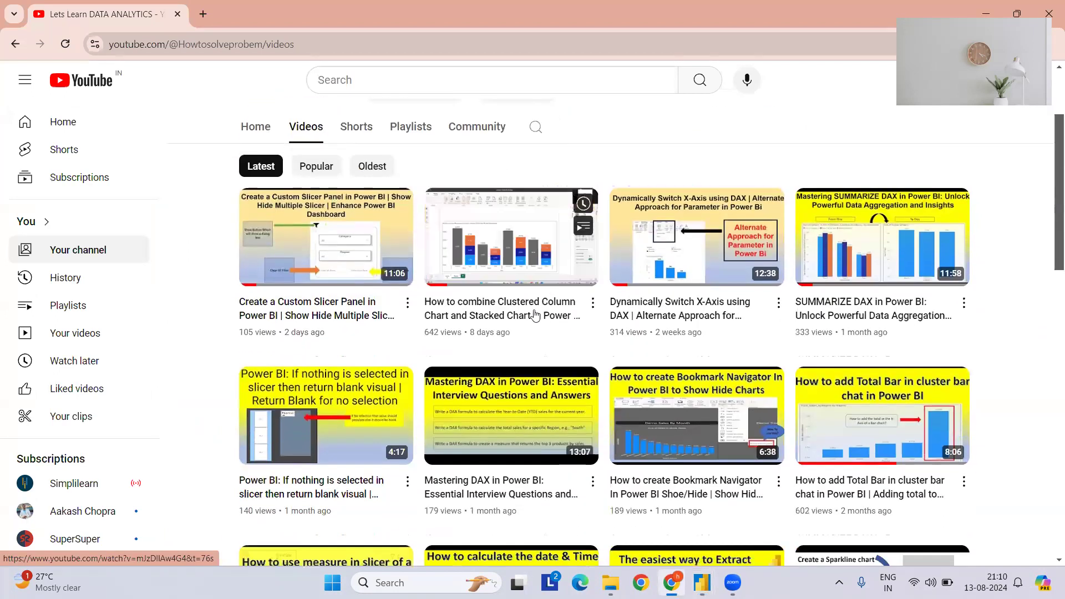
pyautogui.scroll(3, 535, 315)
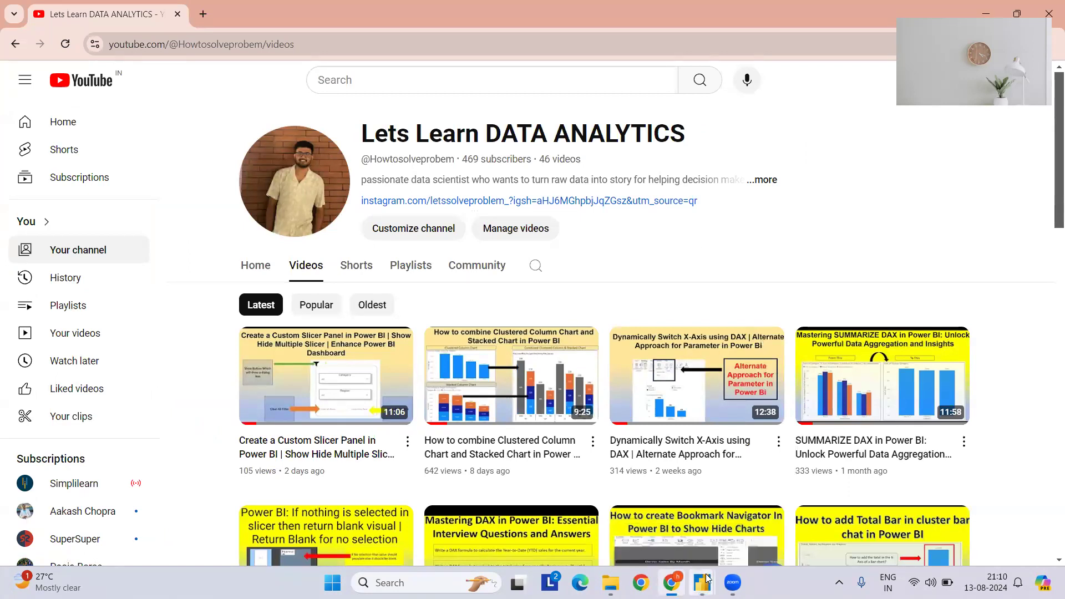
pyautogui.moveTo(703, 579)
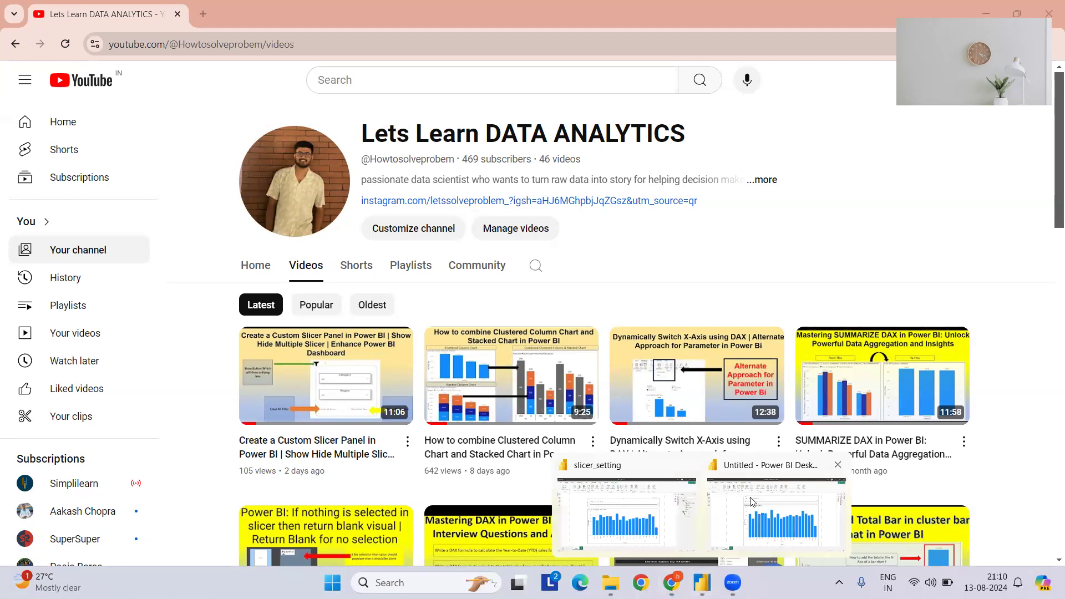
pyautogui.click(751, 502)
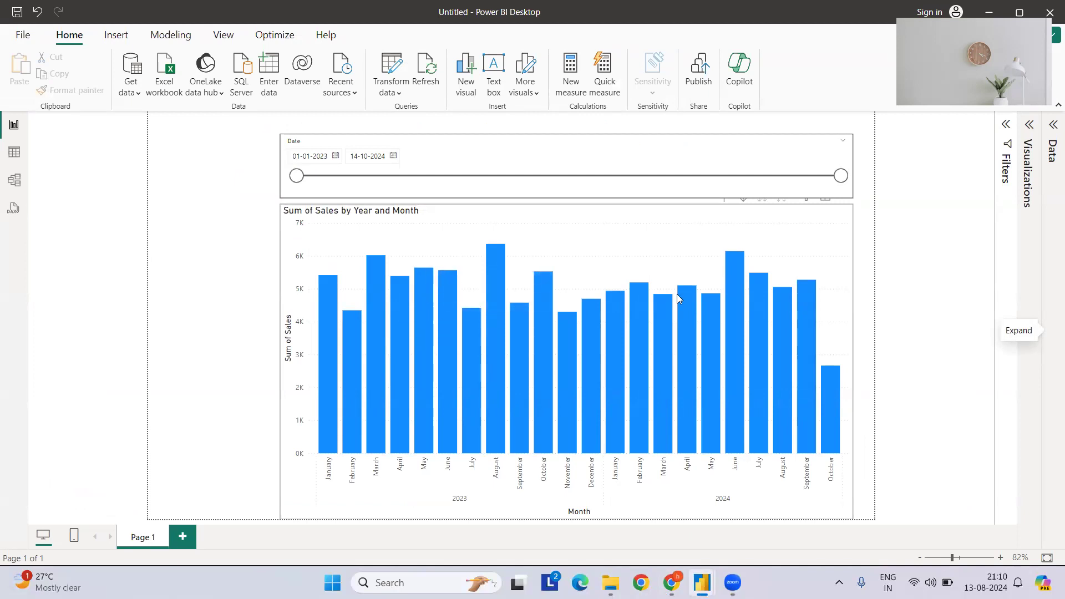
# - Shorten the Sum of Sales by Year and Month chart slightly by raising its bottom edge
pyautogui.moveTo(834, 431)
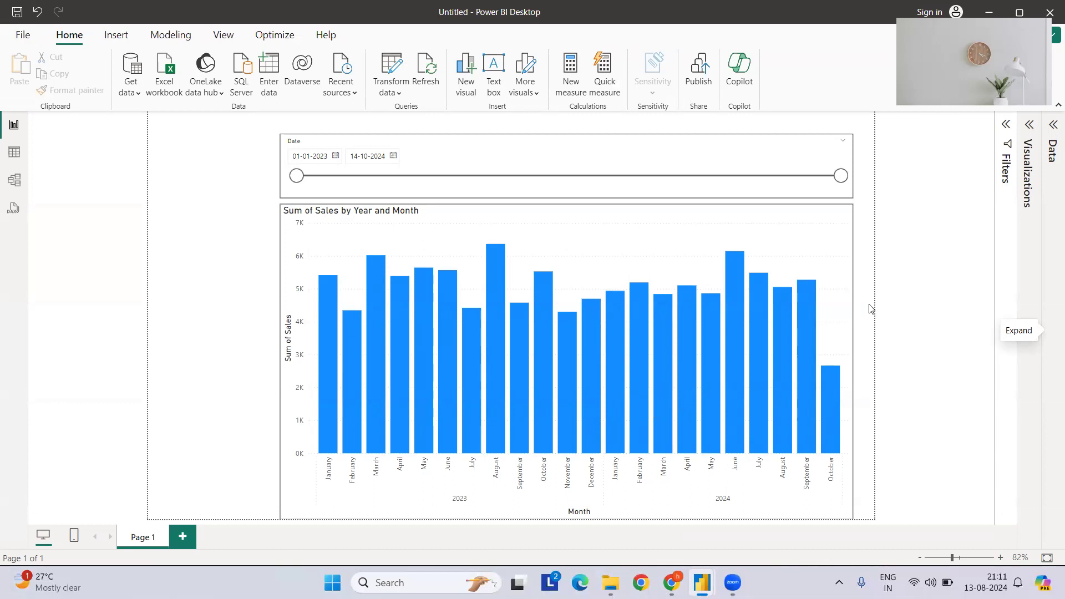
pyautogui.click(802, 226)
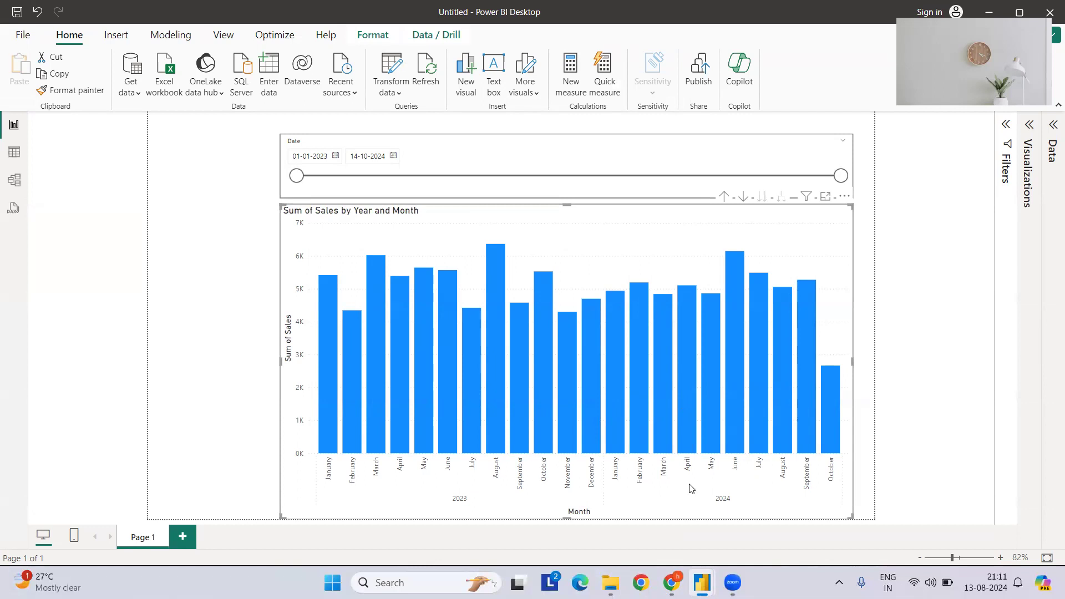
pyautogui.moveTo(566, 519); pyautogui.dragTo(566, 505)
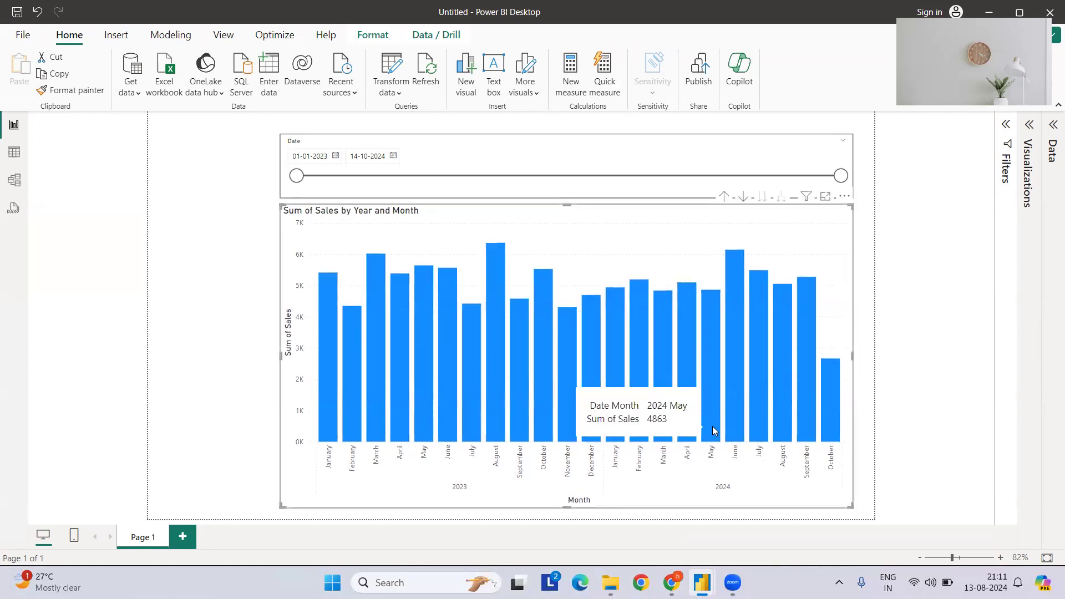
pyautogui.click(230, 216)
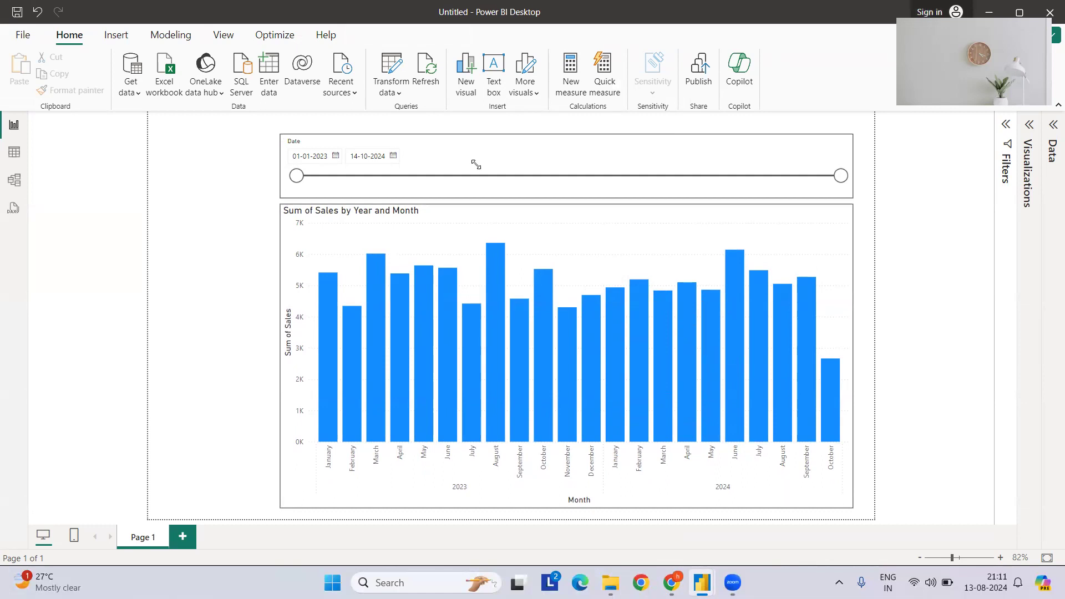
# - Dismiss the sign-in prompt, note the 14-10-2024 end date, and switch to the slicer_setting report
pyautogui.click(697, 195)
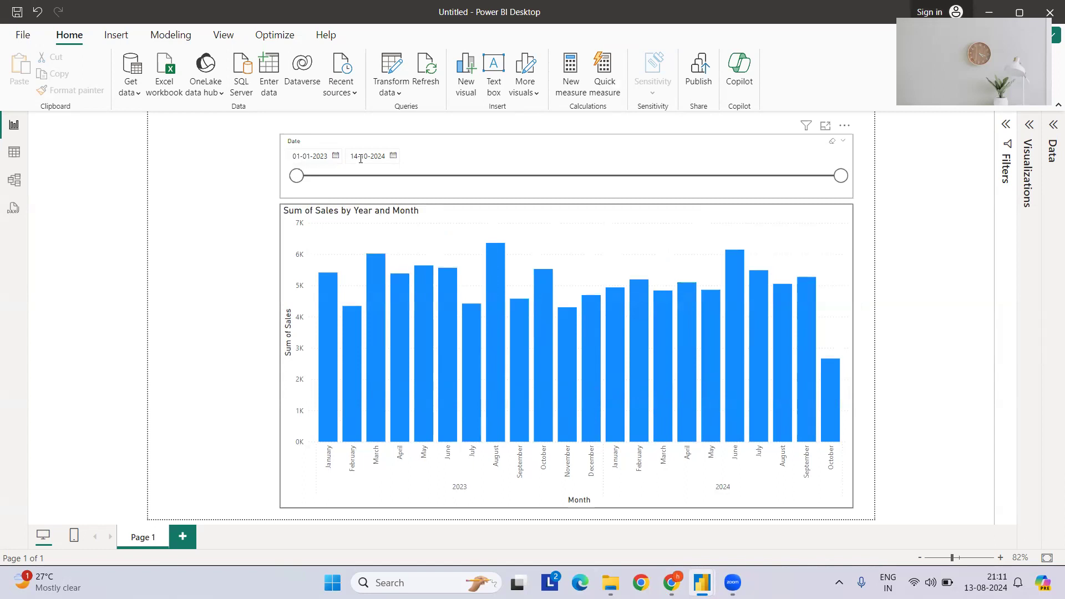
pyautogui.moveTo(350, 156); pyautogui.dragTo(385, 156)
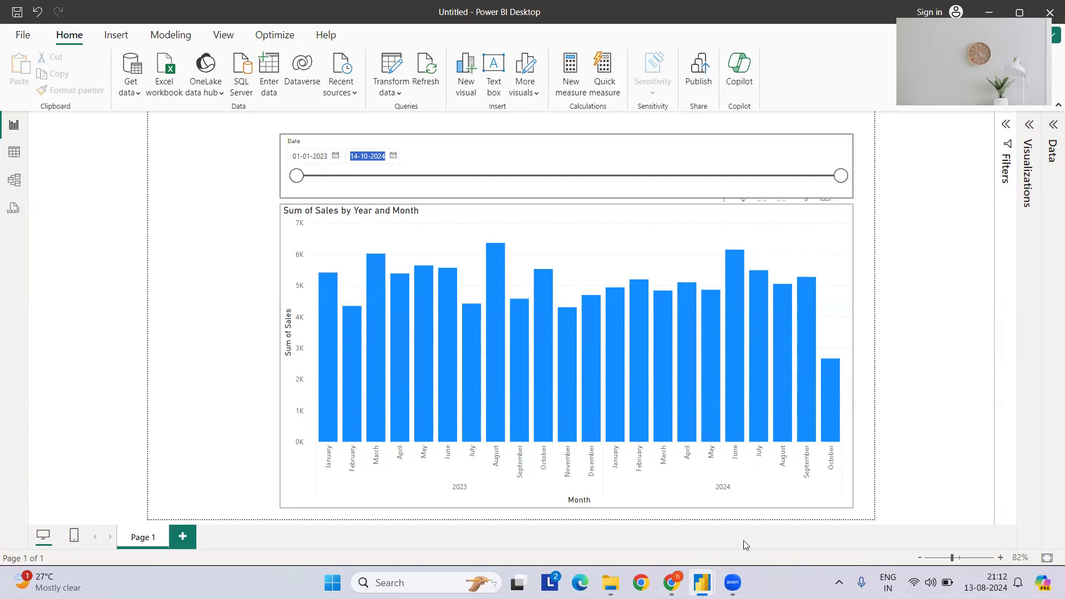
pyautogui.moveTo(733, 582)
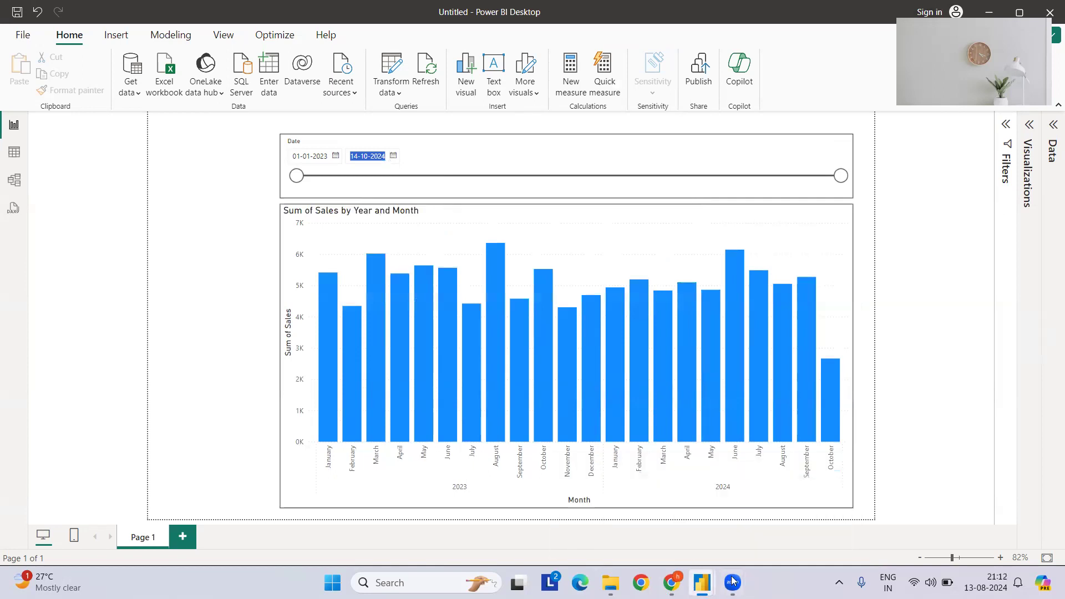
pyautogui.click(629, 500)
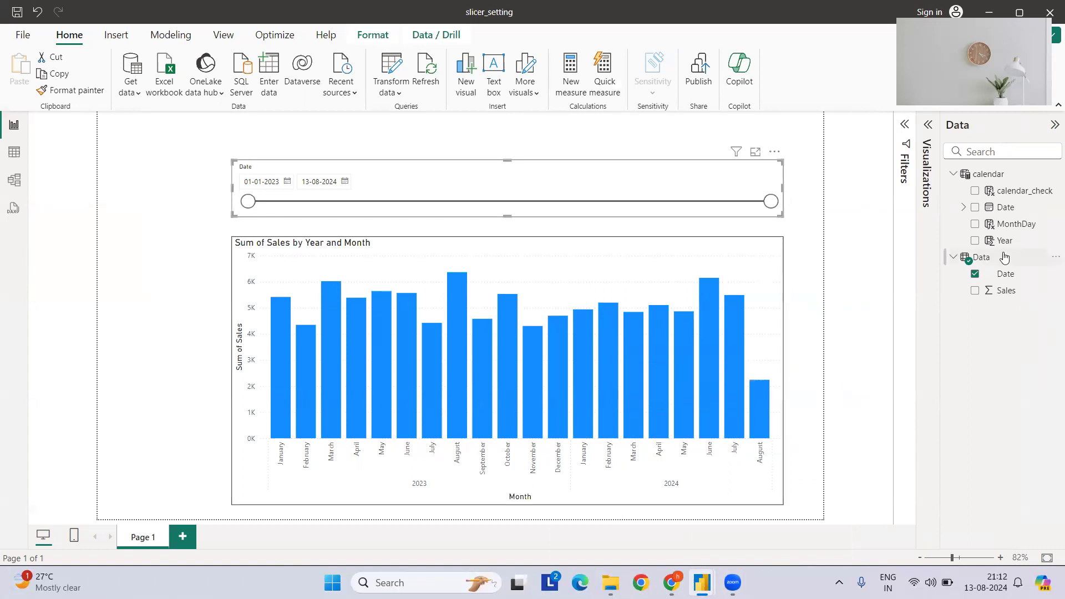
# - Switch to Table view to see the Data table's 653 daily Date and Sales rows
pyautogui.click(15, 153)
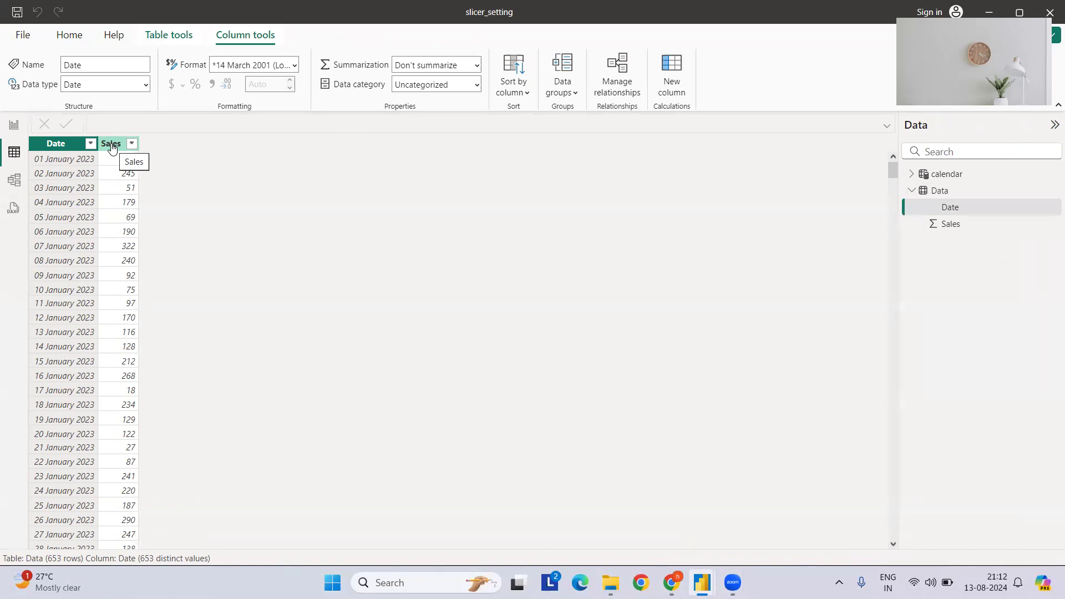
# - Open the calendar table, inspect its CALENDAR formula without changes, and return to Report view
pyautogui.click(925, 176)
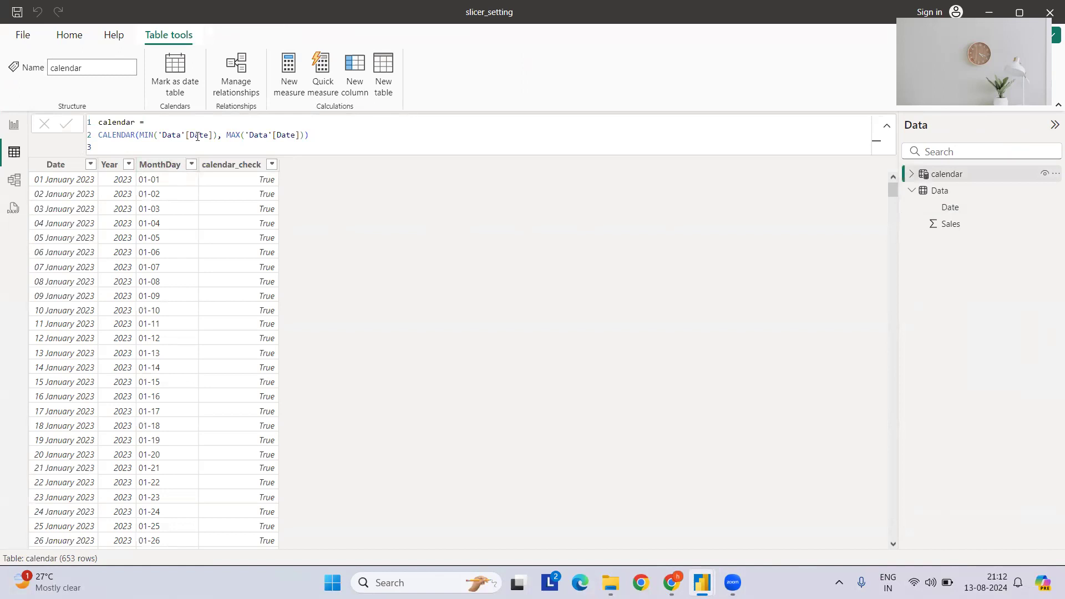
pyautogui.click(319, 135)
pyautogui.moveTo(319, 136); pyautogui.dragTo(98, 137)
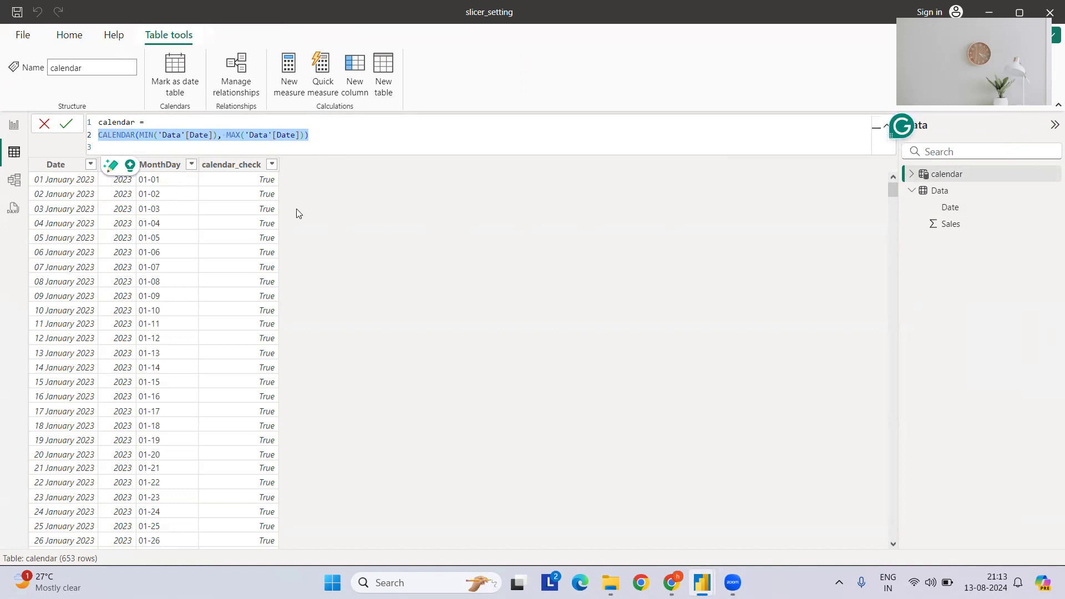
pyautogui.click(335, 225)
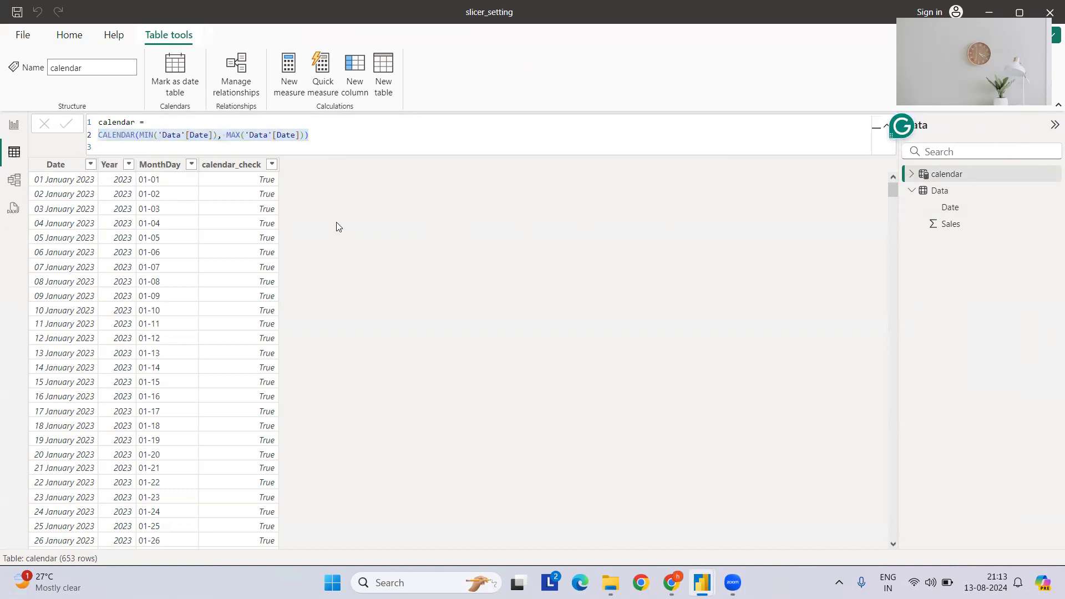
pyautogui.click(15, 125)
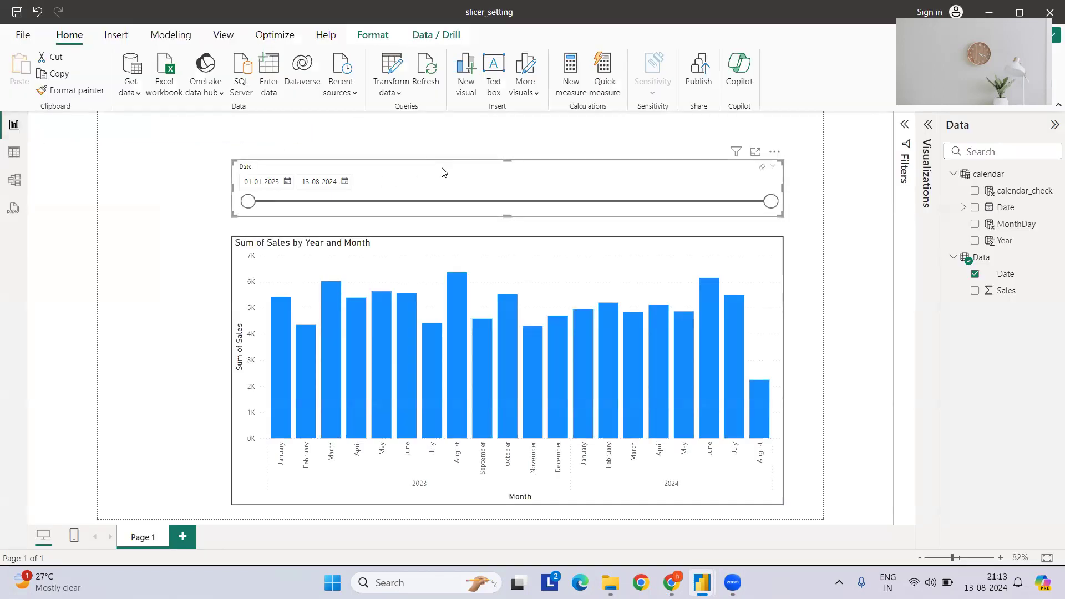
pyautogui.moveTo(656, 401)
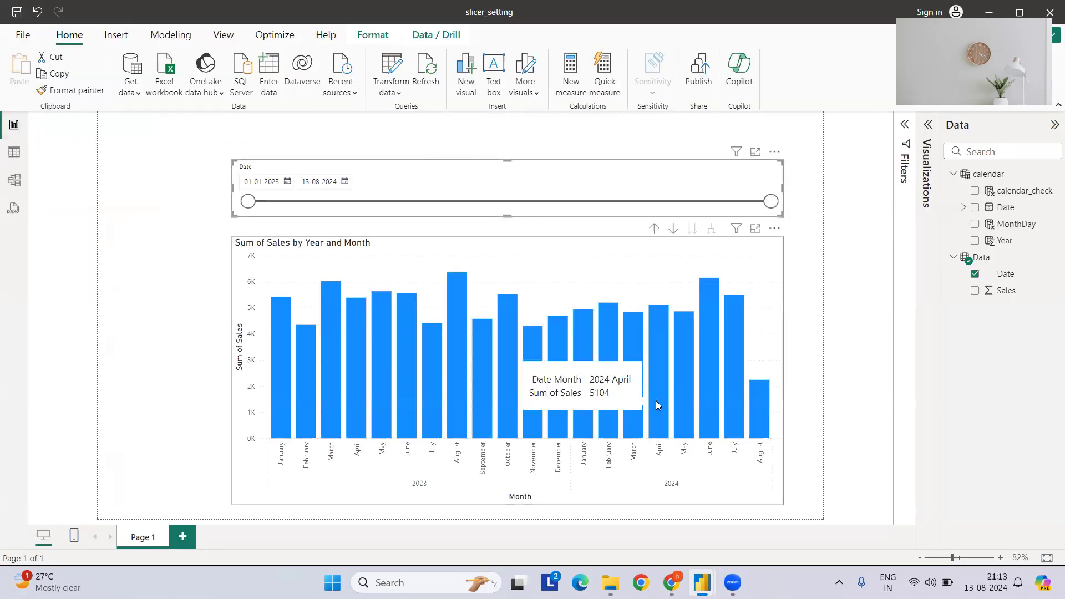
pyautogui.moveTo(637, 365)
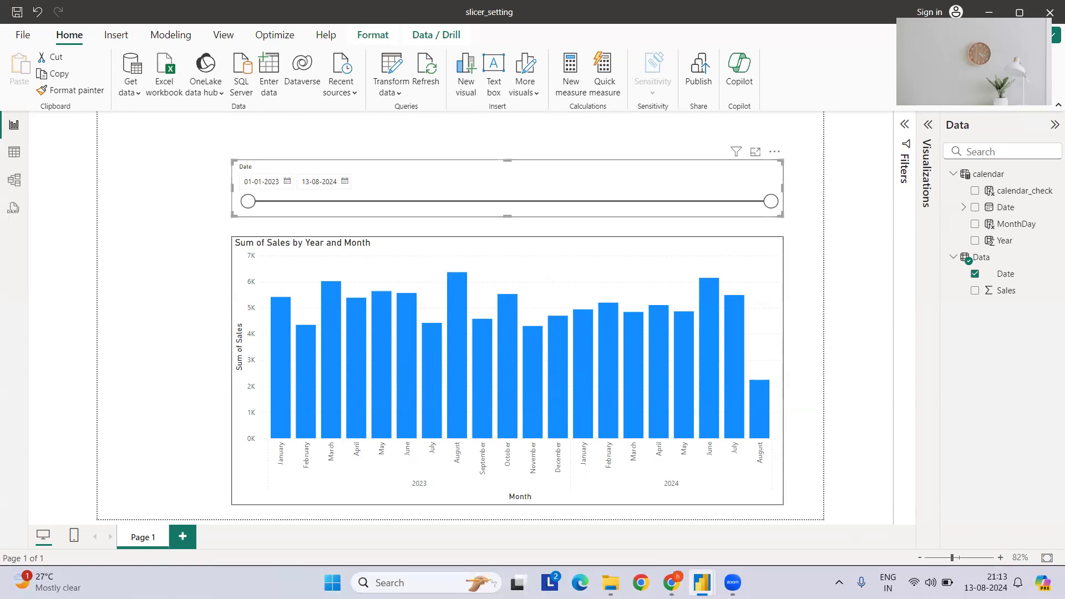
# - Return to the Untitled report, reopen the Visualizations and Data panes, and select the calendar table
pyautogui.moveTo(702, 583)
pyautogui.click(756, 525)
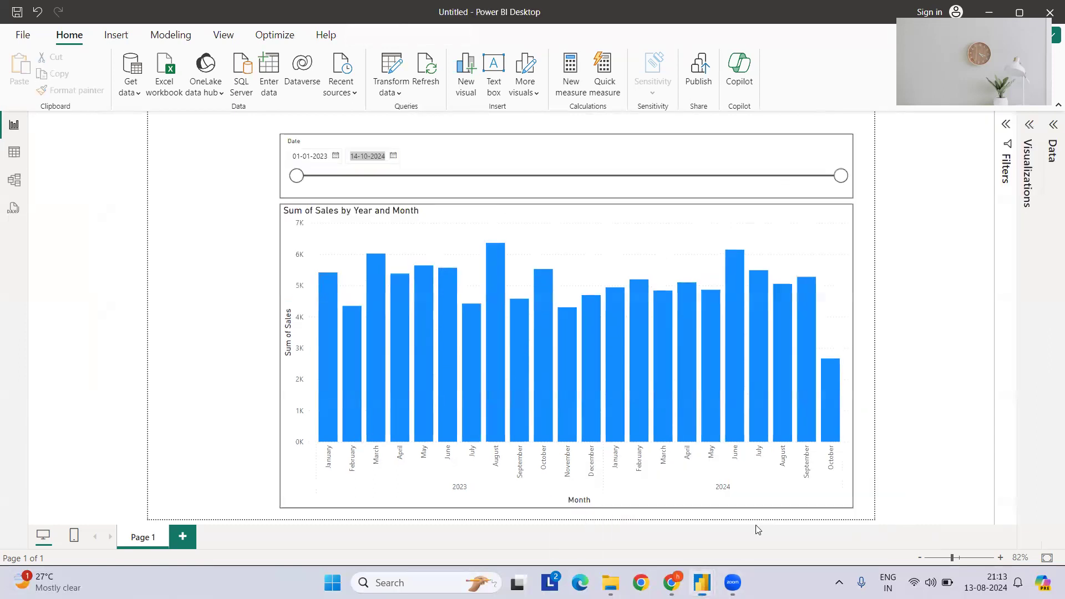
pyautogui.click(1032, 137)
pyautogui.click(1052, 125)
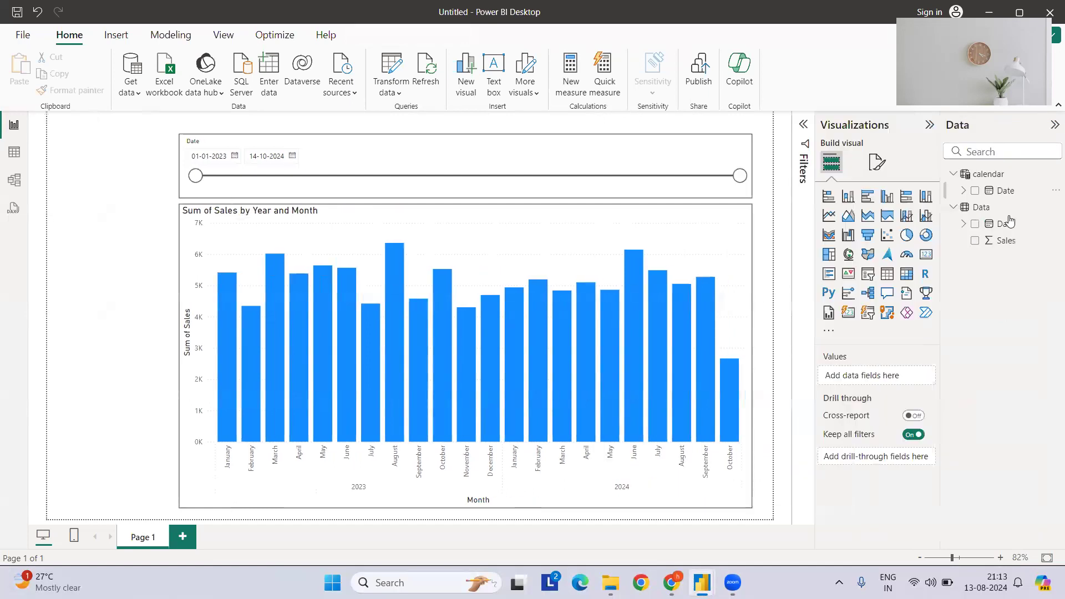
pyautogui.click(979, 177)
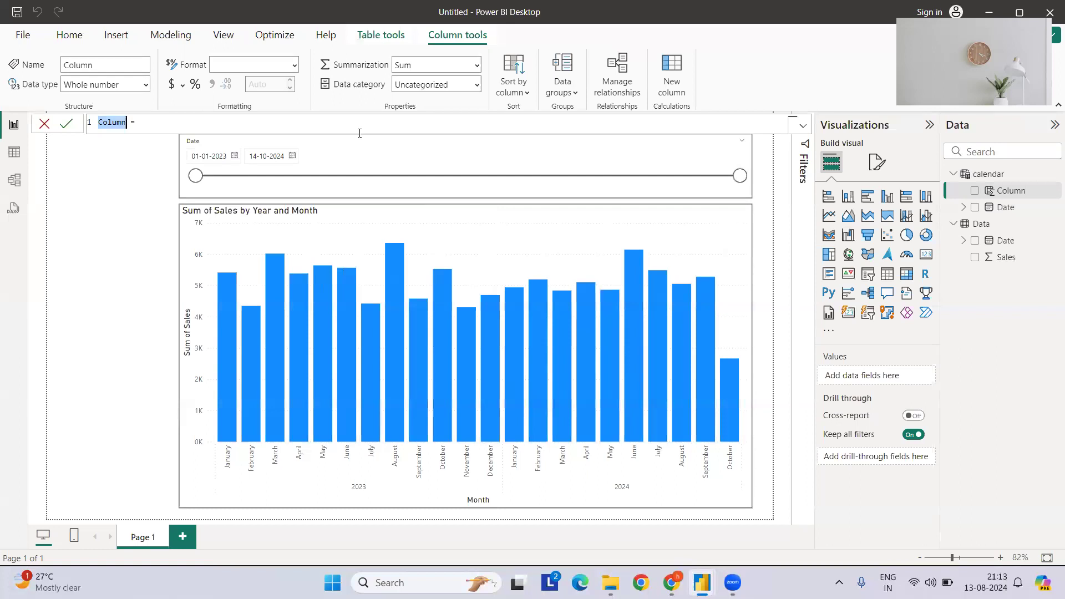
# - Begin the column formula ISTodayDate = IF('calendar'[Date] using autocomplete suggestions
pyautogui.write('ISTodayDate')
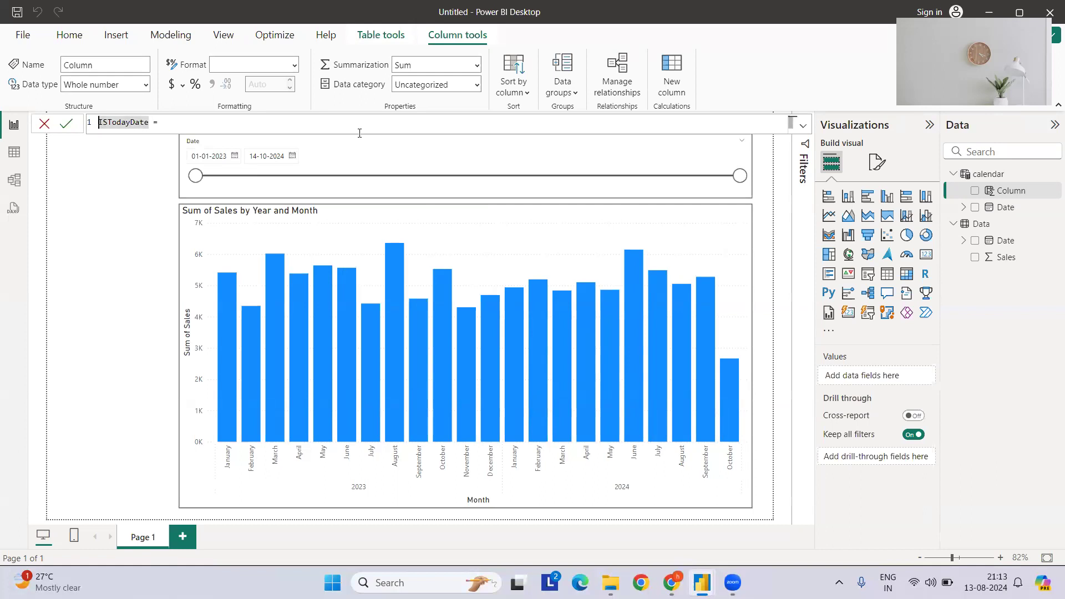
pyautogui.click(344, 125)
pyautogui.write('if')
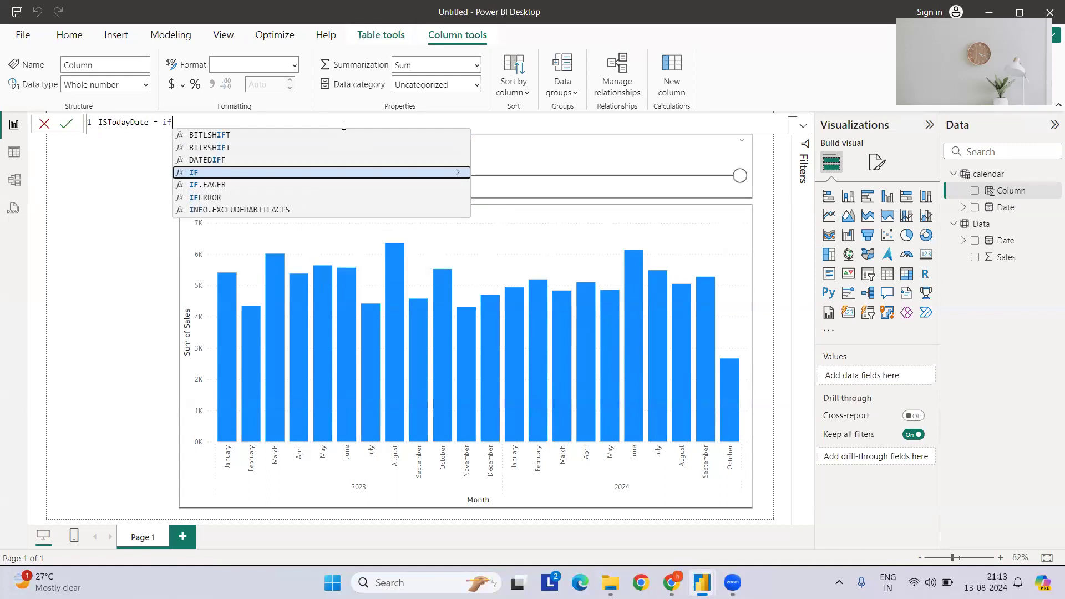
pyautogui.press('Tab')
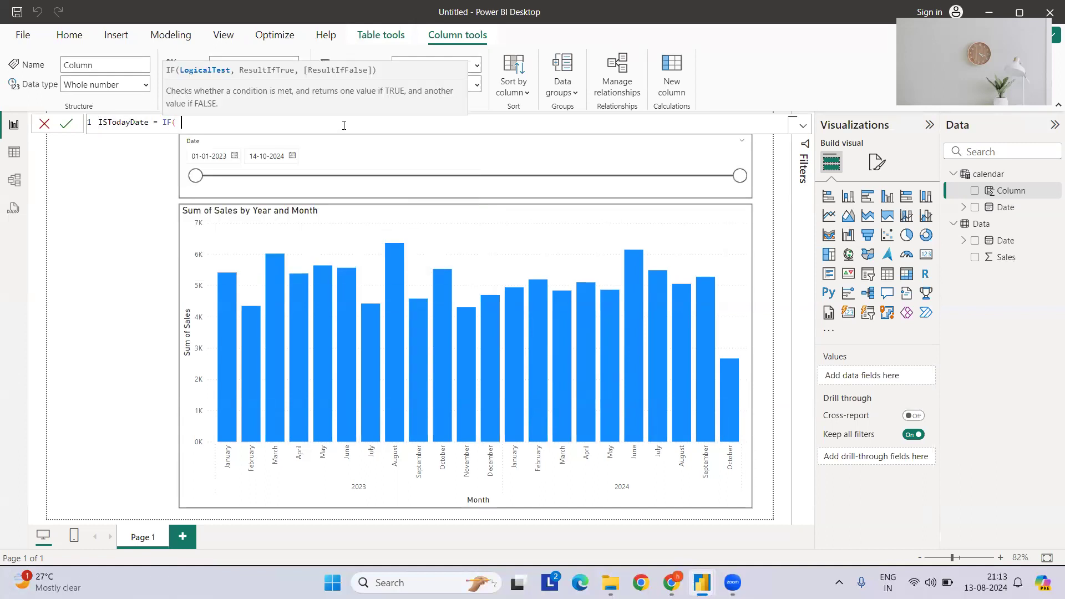
pyautogui.write('cal')
pyautogui.press('Up')
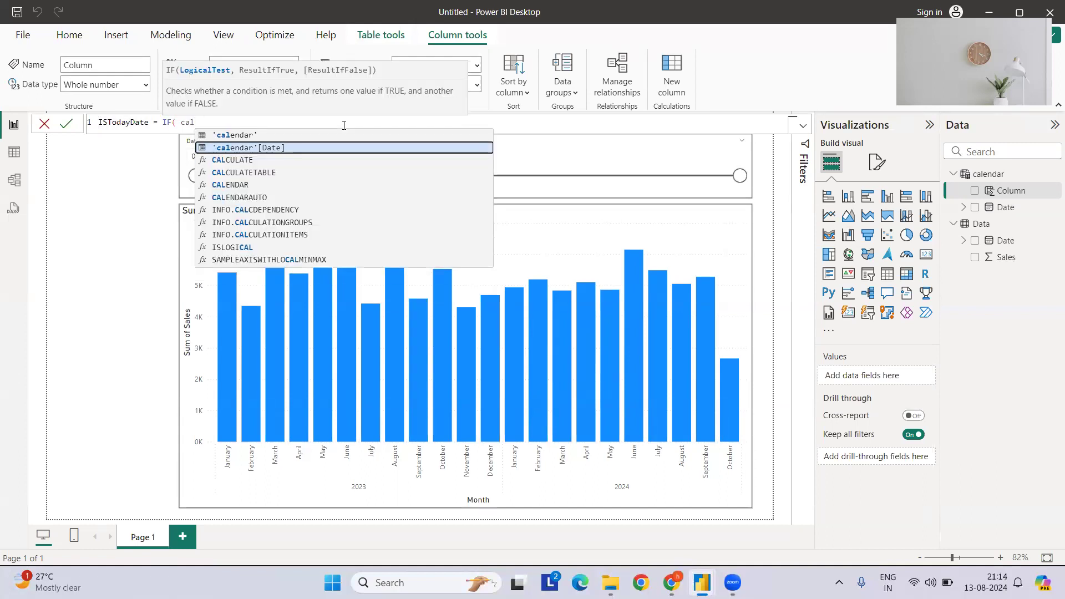
pyautogui.press('Tab')
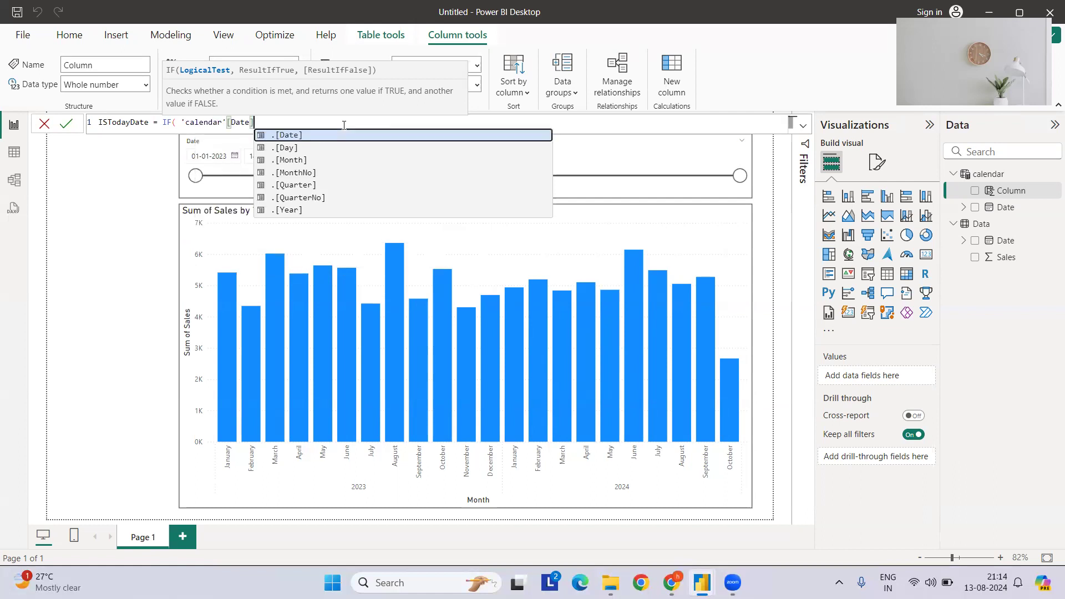
# - Complete the formula with <= TODAY(), TRUE(), FALSE(), fixing a wrong autocomplete, and commit it
pyautogui.write('<')
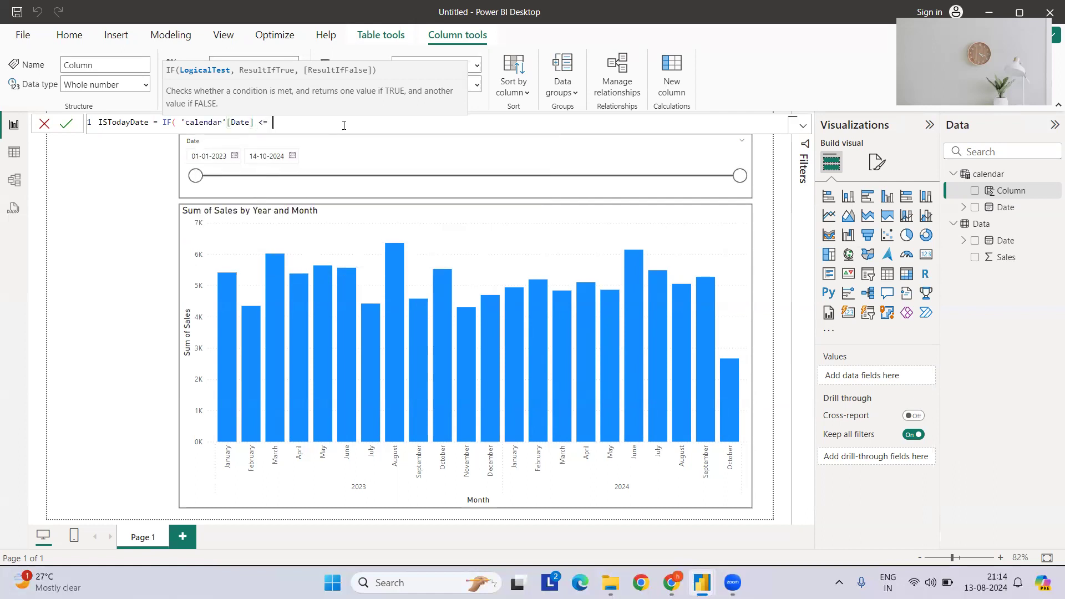
pyautogui.write('= TODAY(), ')
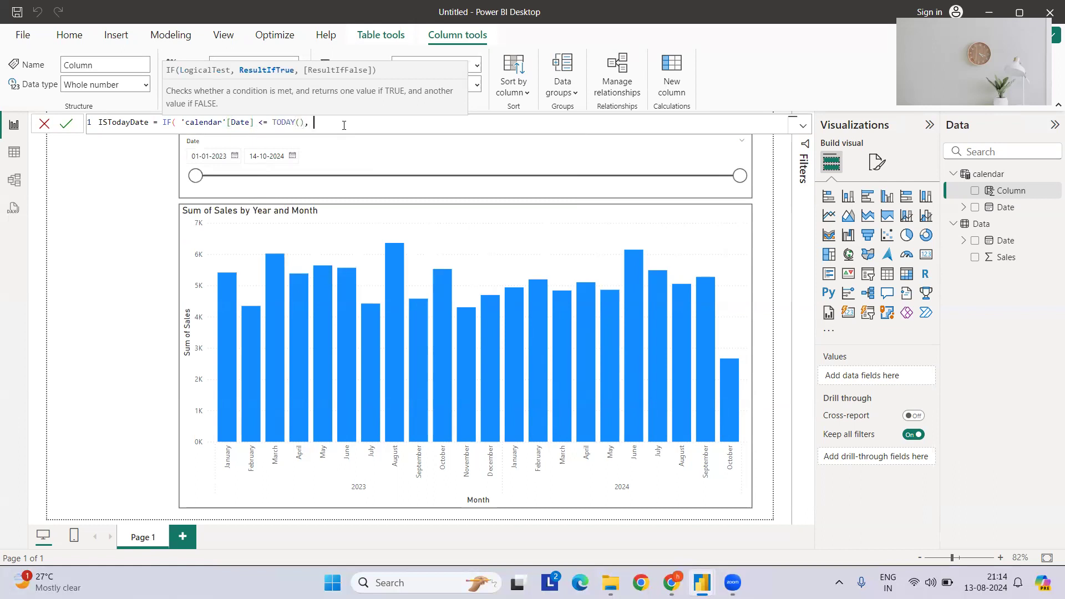
pyautogui.write('T')
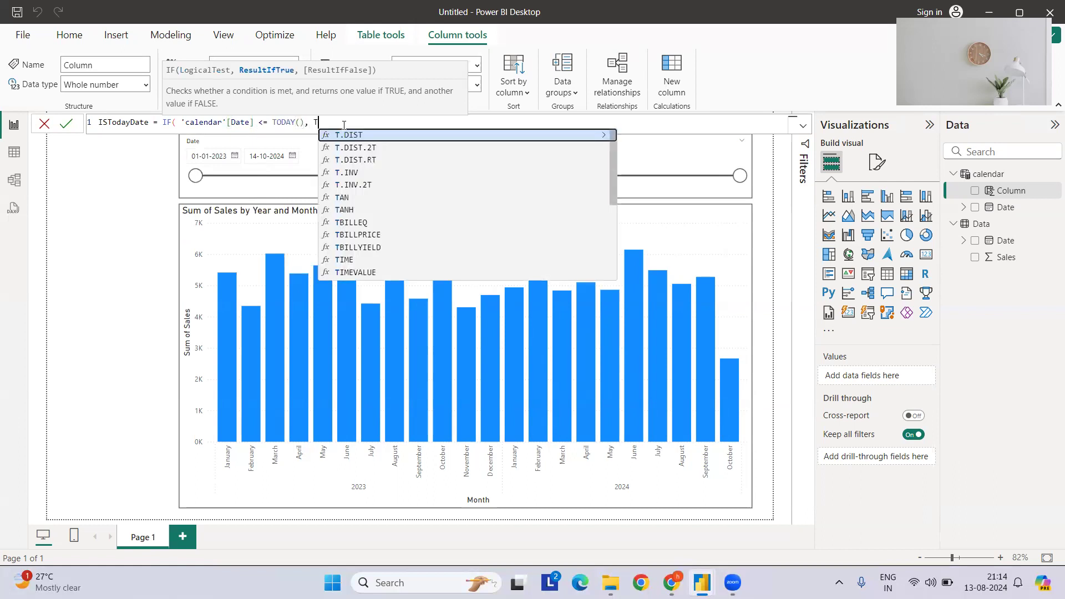
pyautogui.write('ure')
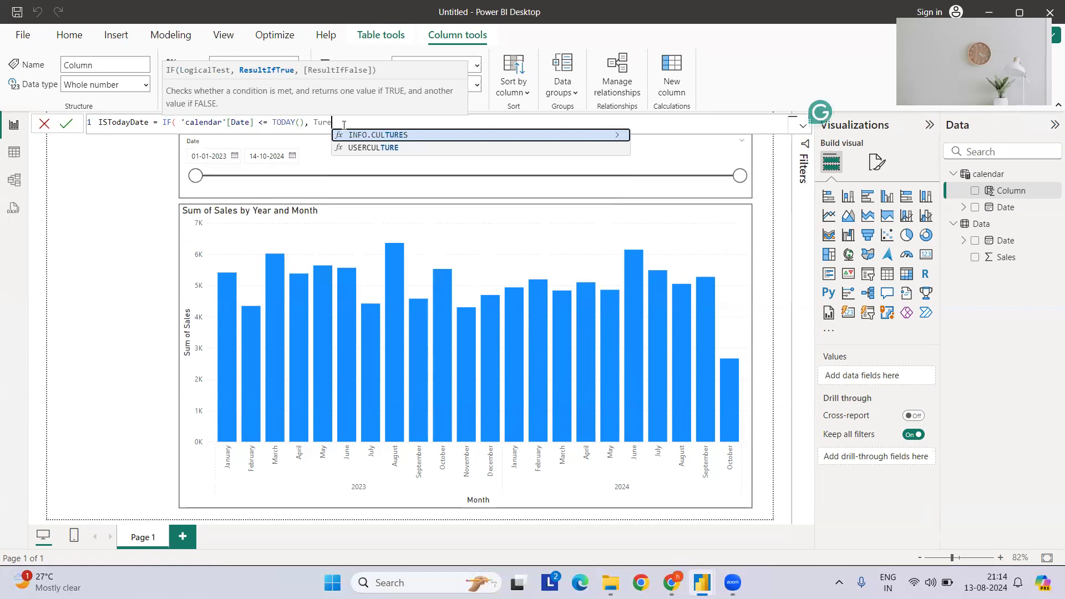
pyautogui.press('Tab')
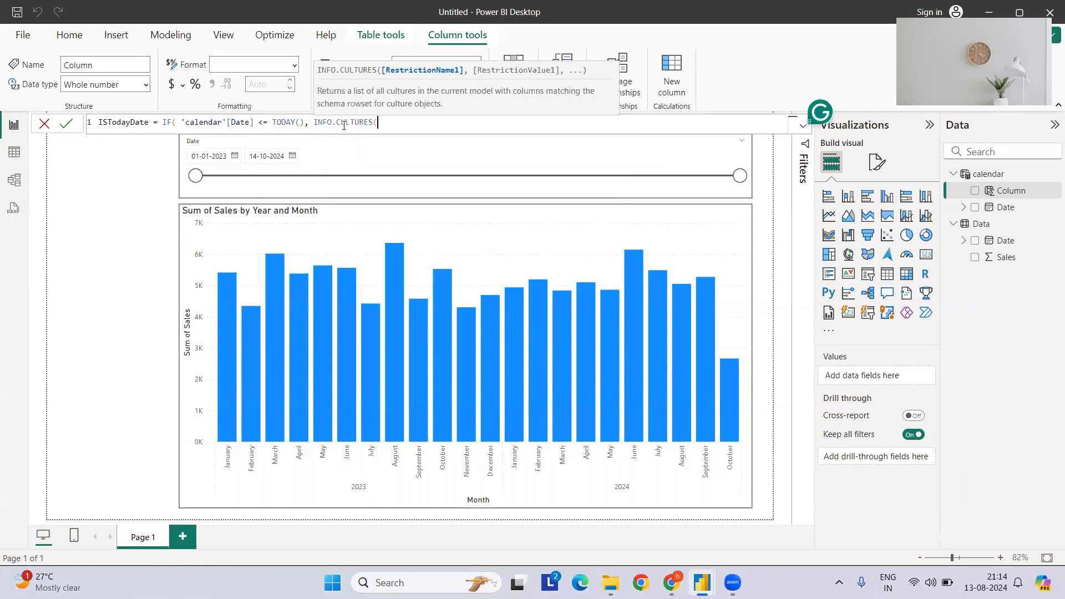
pyautogui.hotkey('ctrl', 'shift', 'Left')
pyautogui.hotkey('ctrl', 'shift', 'Left')
pyautogui.press('BackSpace')
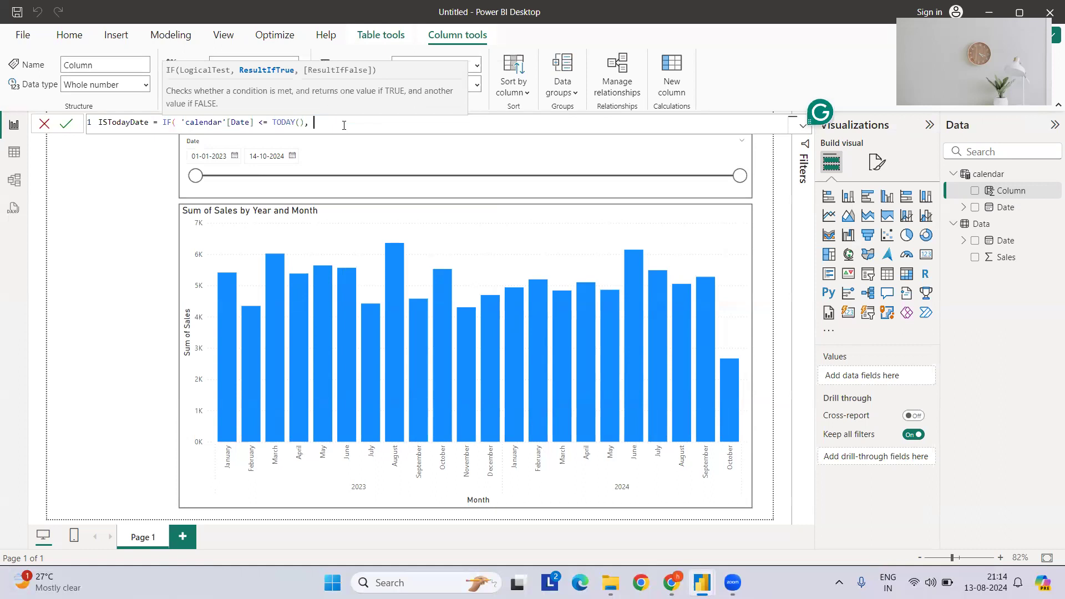
pyautogui.write('Info')
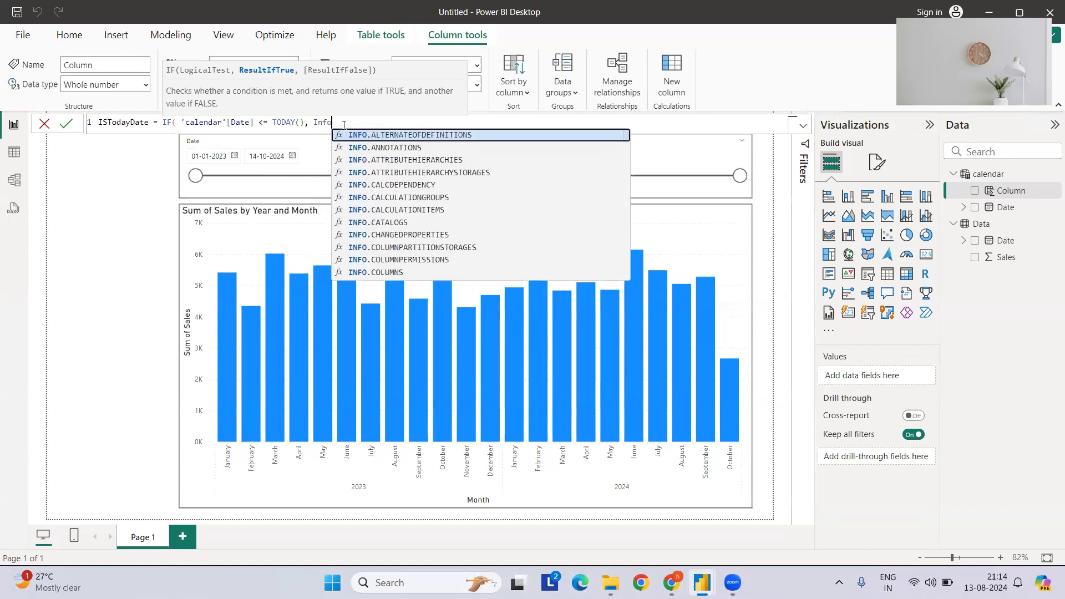
pyautogui.press('BackSpace')
pyautogui.press('BackSpace')
pyautogui.press('BackSpace')
pyautogui.press('BackSpace')
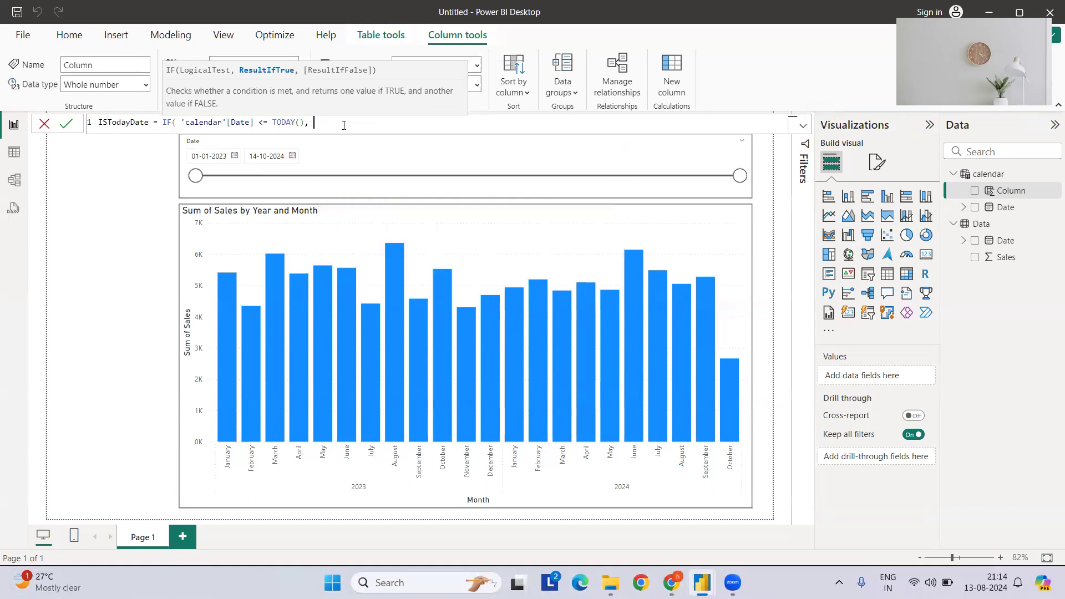
pyautogui.write('TRUE(),FALSE()')
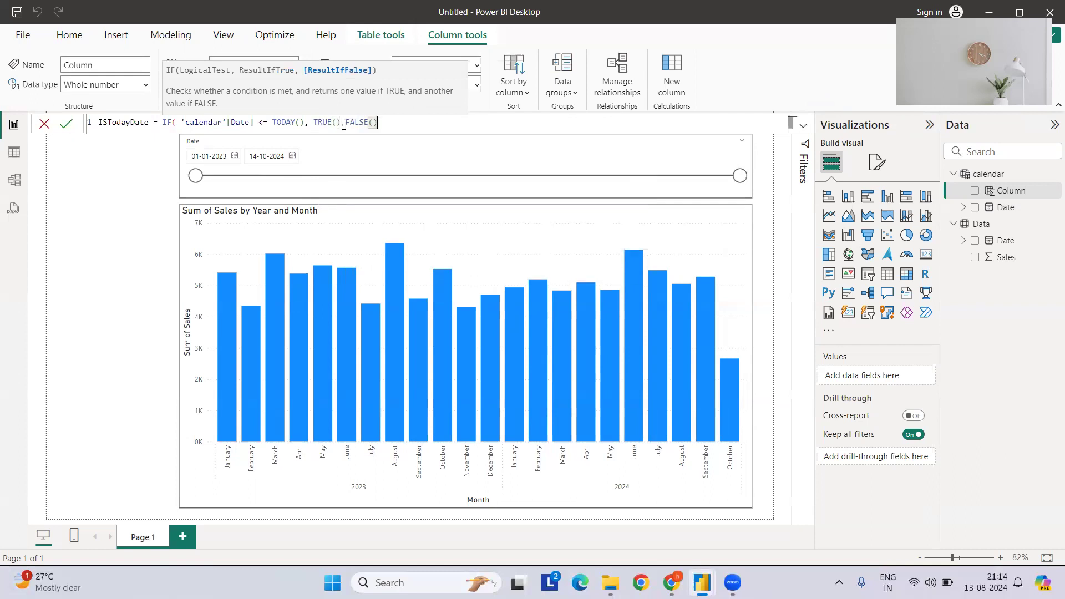
pyautogui.write(')')
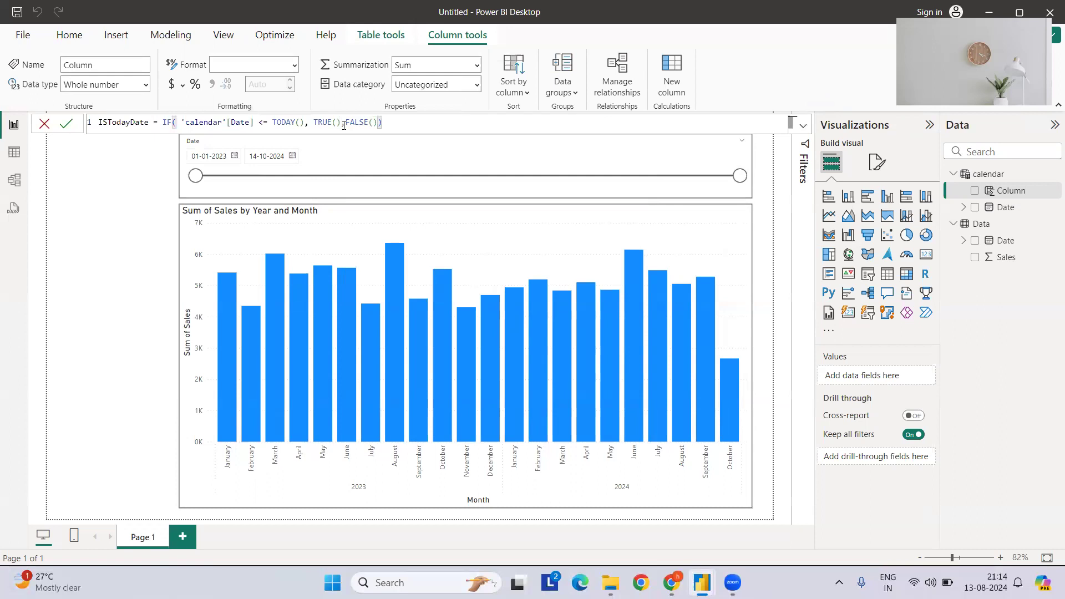
pyautogui.press('Return')
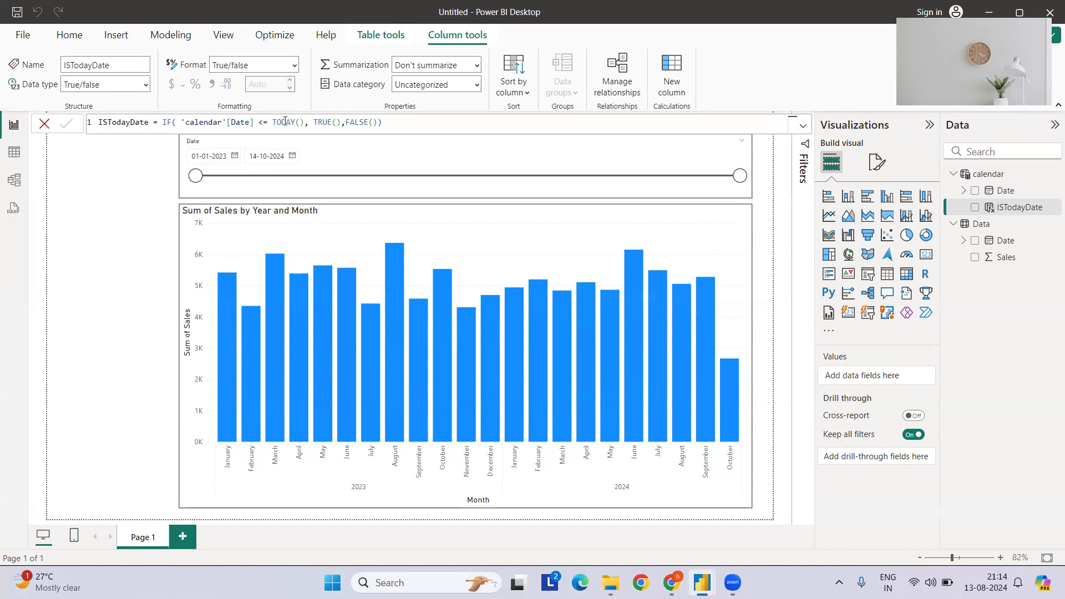
pyautogui.doubleClick(284, 121)
pyautogui.click(28, 155)
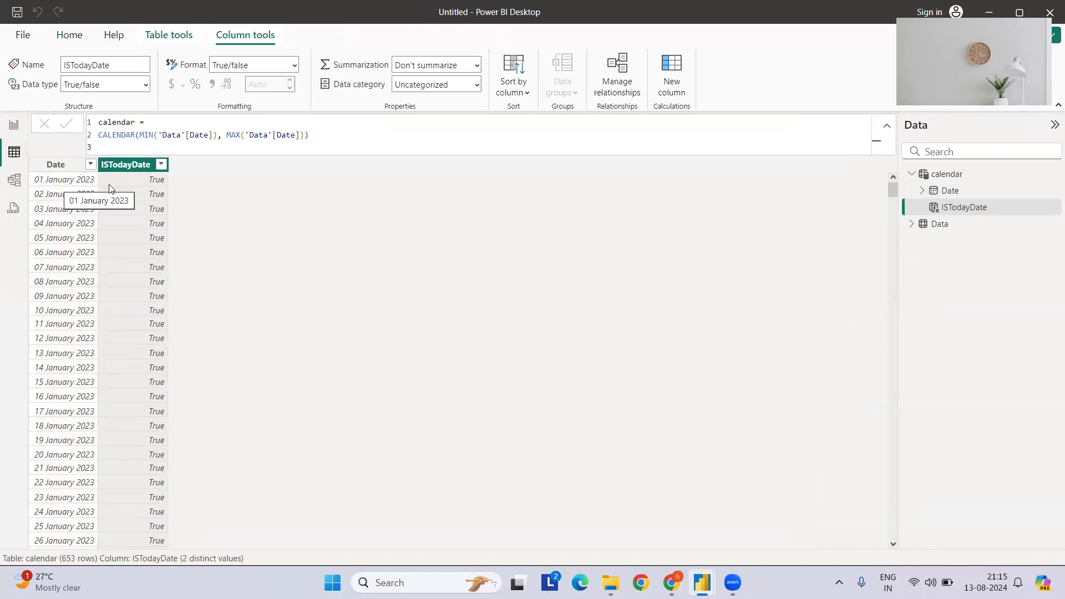
# - Scroll the calendar table to August 2024 to see ISTodayDate switch from True to False at 14 August
pyautogui.moveTo(890, 192); pyautogui.dragTo(895, 508)
pyautogui.scroll(5, 200, 271)
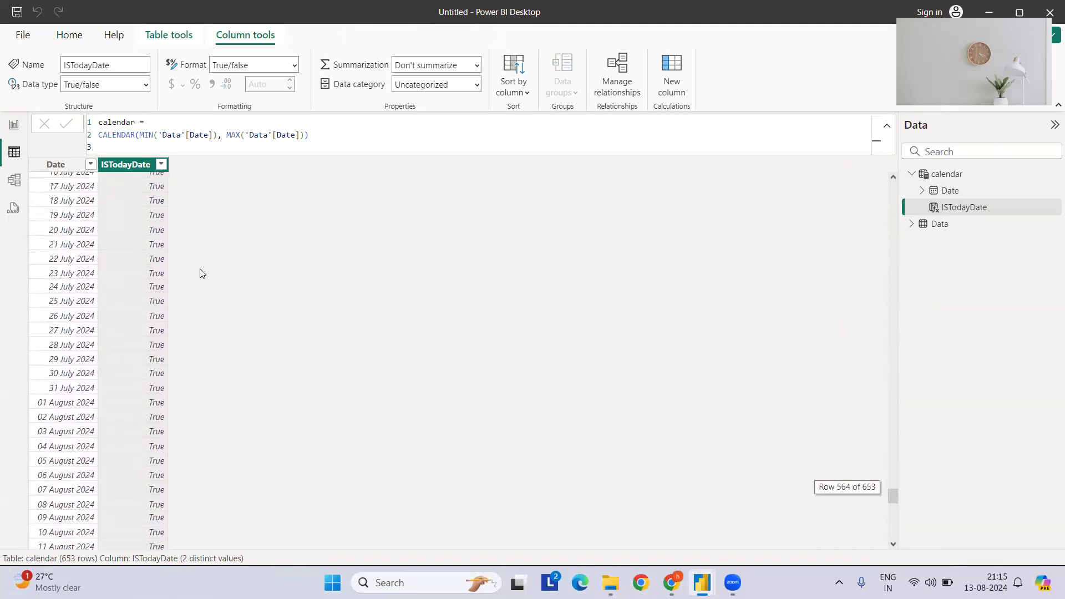
pyautogui.scroll(-5, 199, 274)
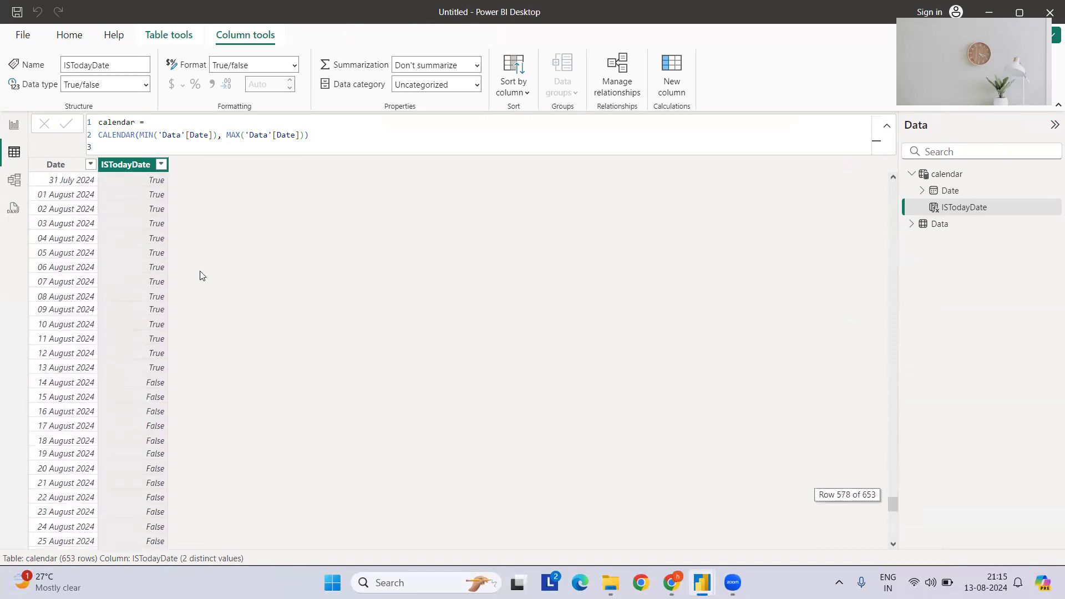
pyautogui.click(61, 388)
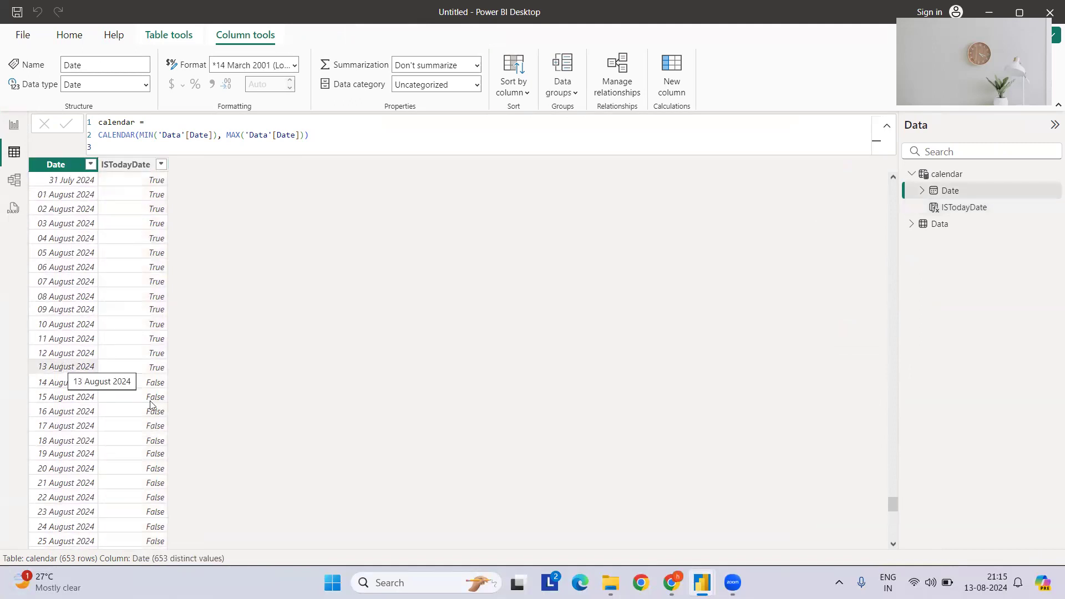
# - Save a one-to-one, both-direction Data[Date] to calendar[Date] relationship and rearrange the table cards
pyautogui.click(13, 126)
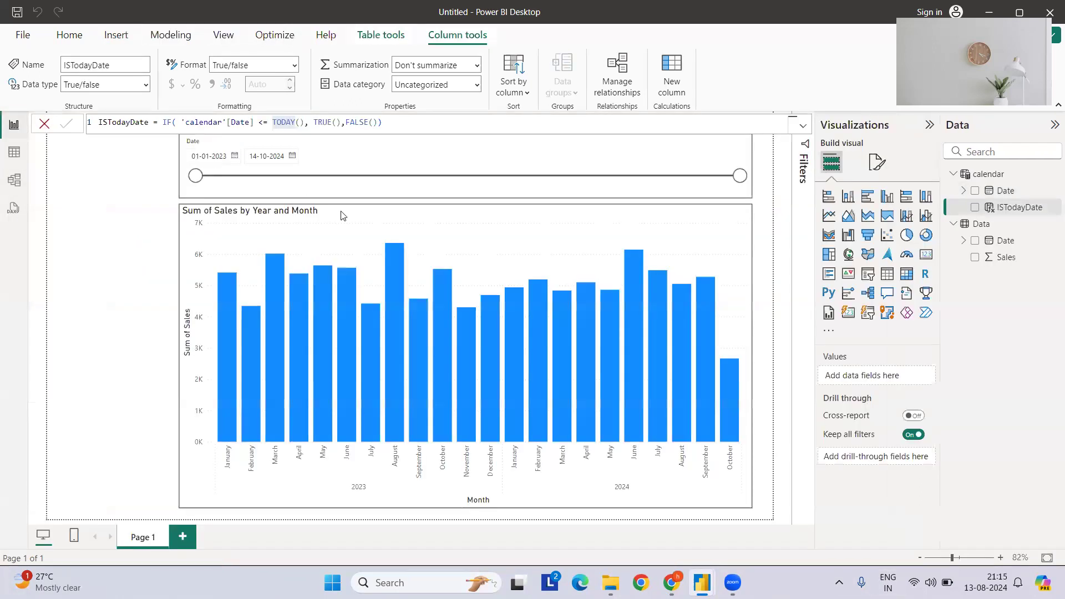
pyautogui.click(682, 150)
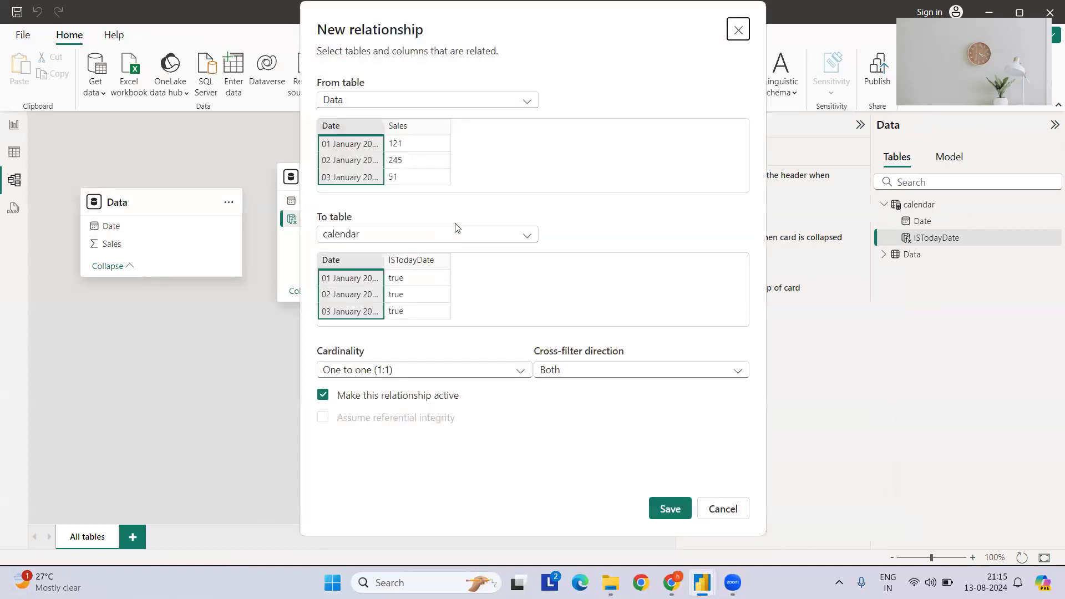
pyautogui.click(659, 514)
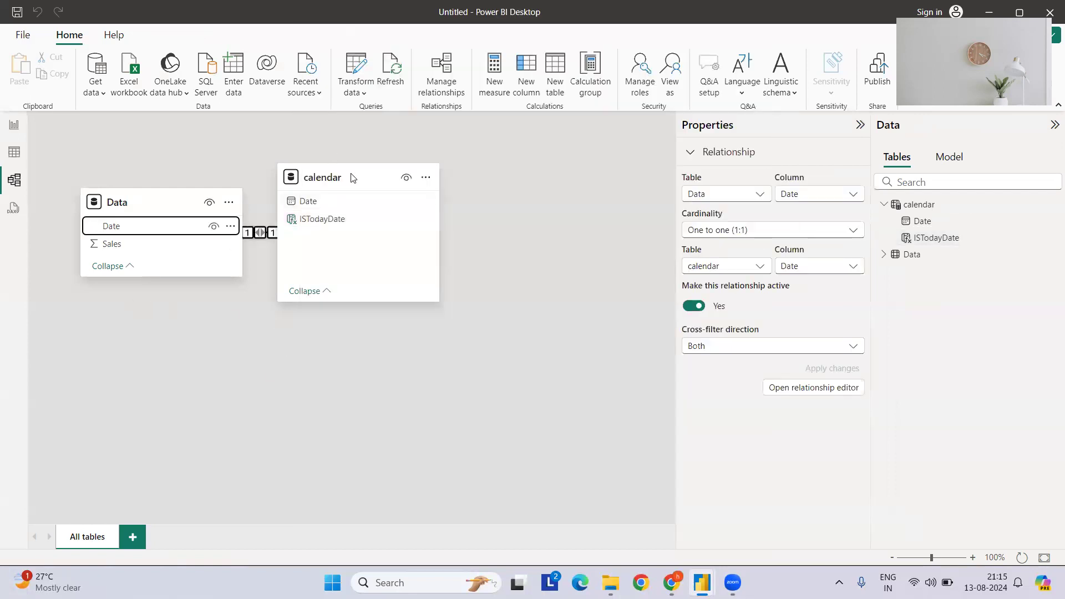
pyautogui.moveTo(349, 173); pyautogui.dragTo(394, 320)
pyautogui.click(14, 125)
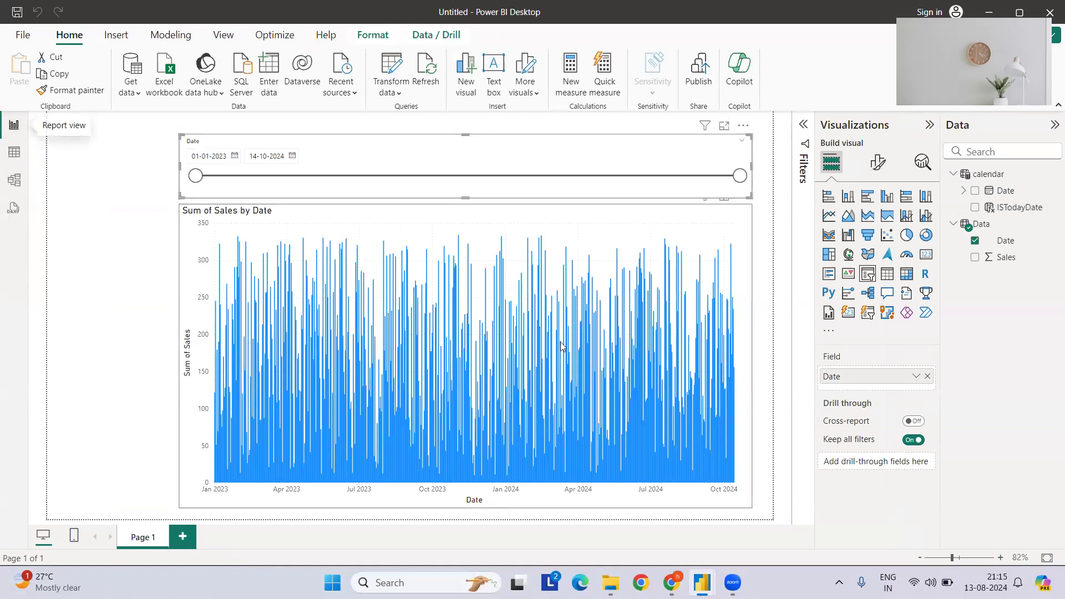
# - Replace the chart's X-axis with the calendar Date hierarchy, removing Quarter and Day
pyautogui.click(646, 226)
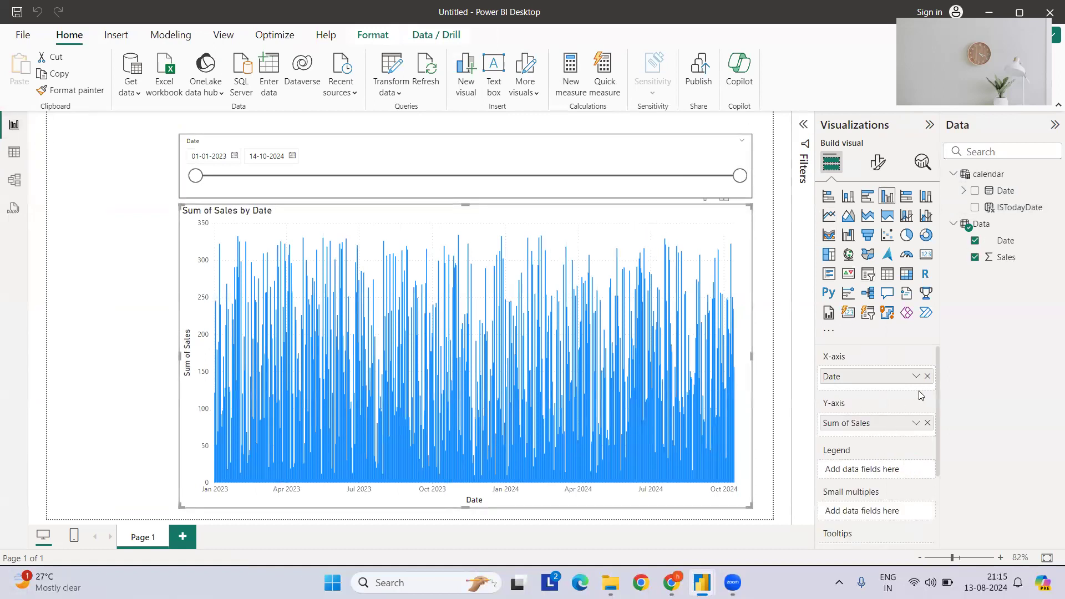
pyautogui.click(926, 376)
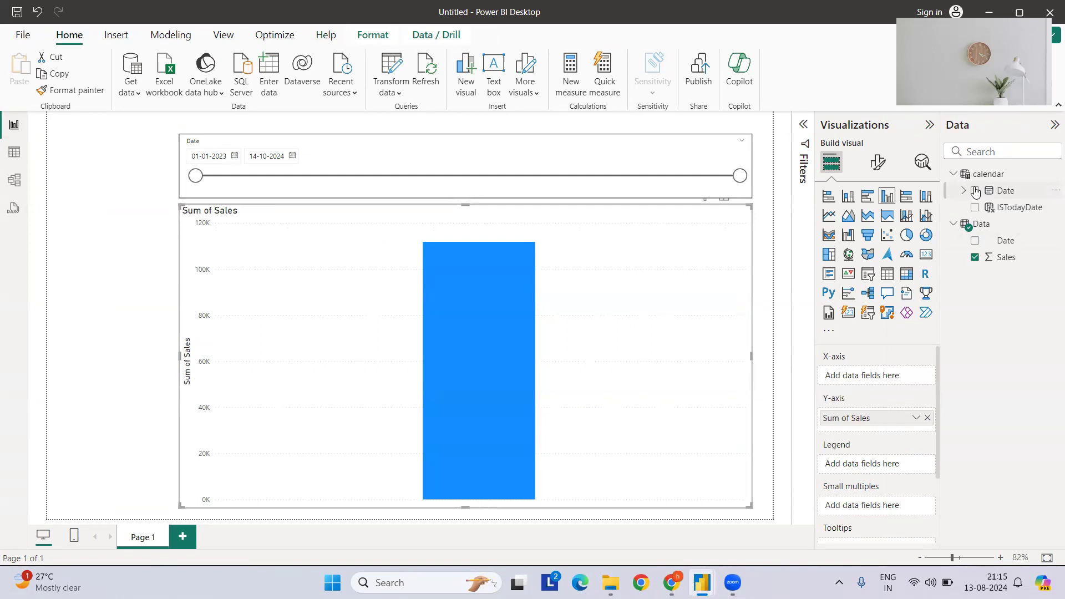
pyautogui.click(977, 192)
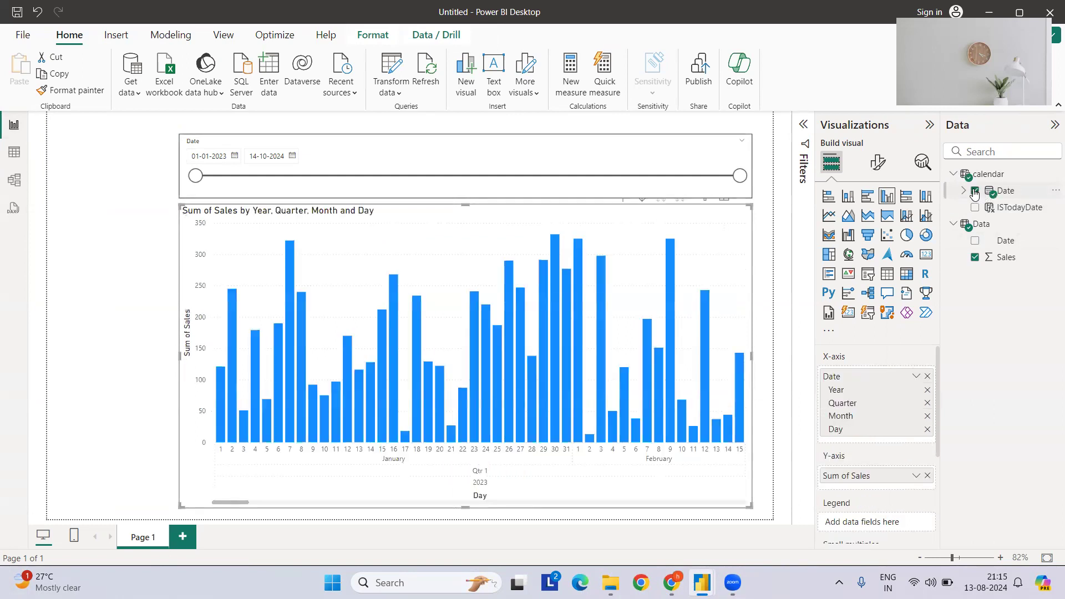
pyautogui.click(926, 403)
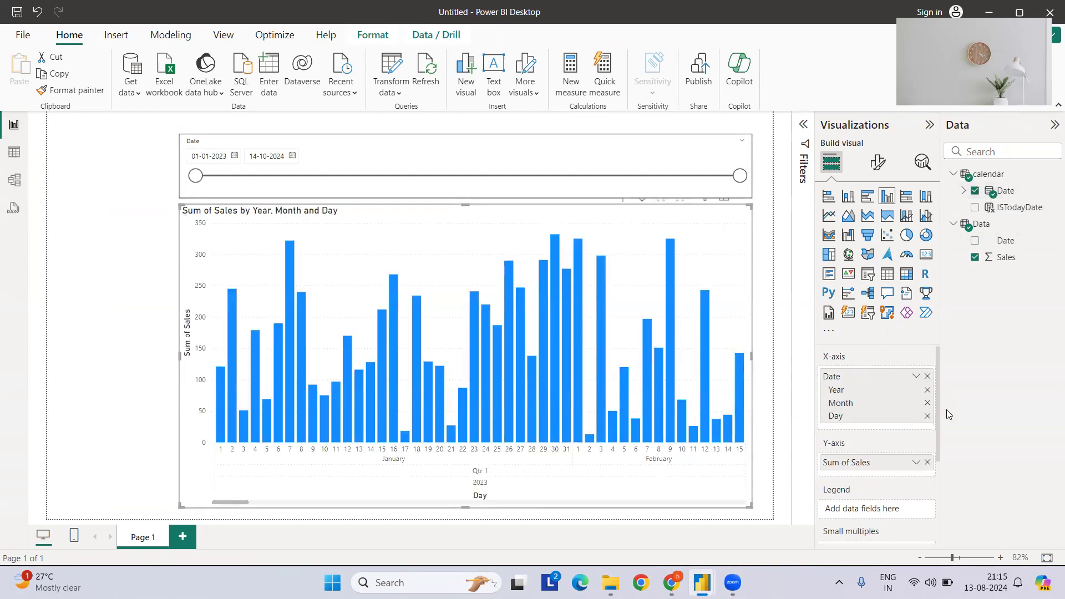
pyautogui.click(926, 416)
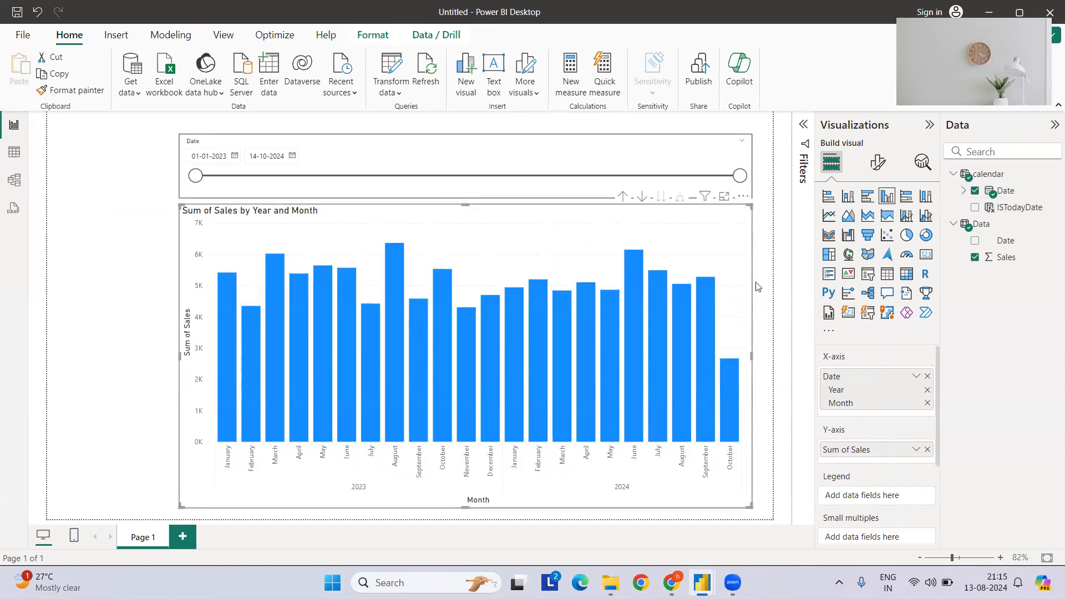
# - Add an ISTodayDate visual filter set to True on the chart, then collapse Filters
pyautogui.click(803, 161)
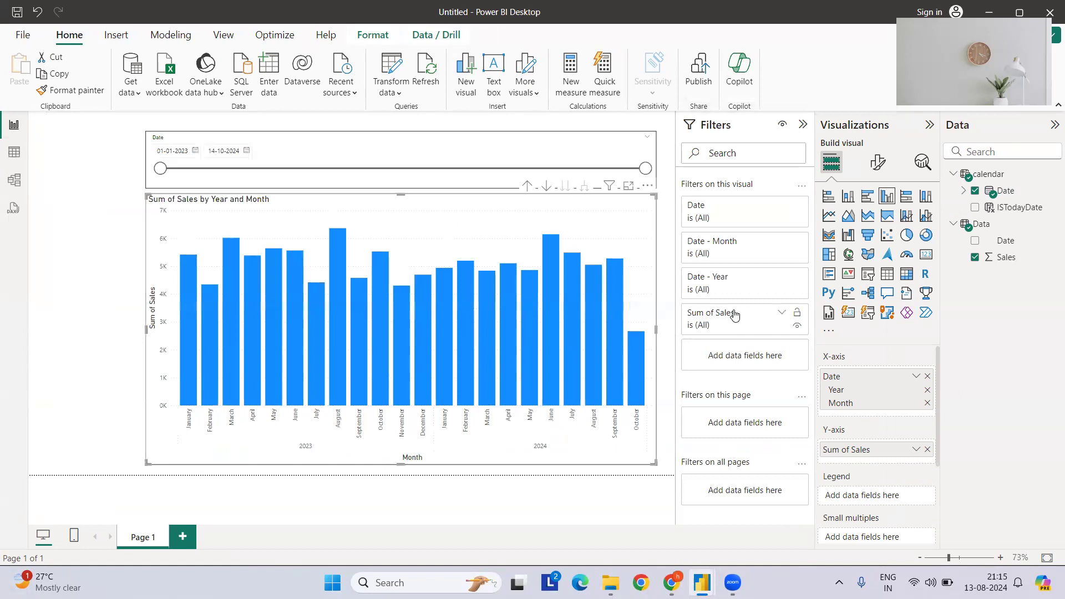
pyautogui.moveTo(1003, 209); pyautogui.dragTo(749, 348)
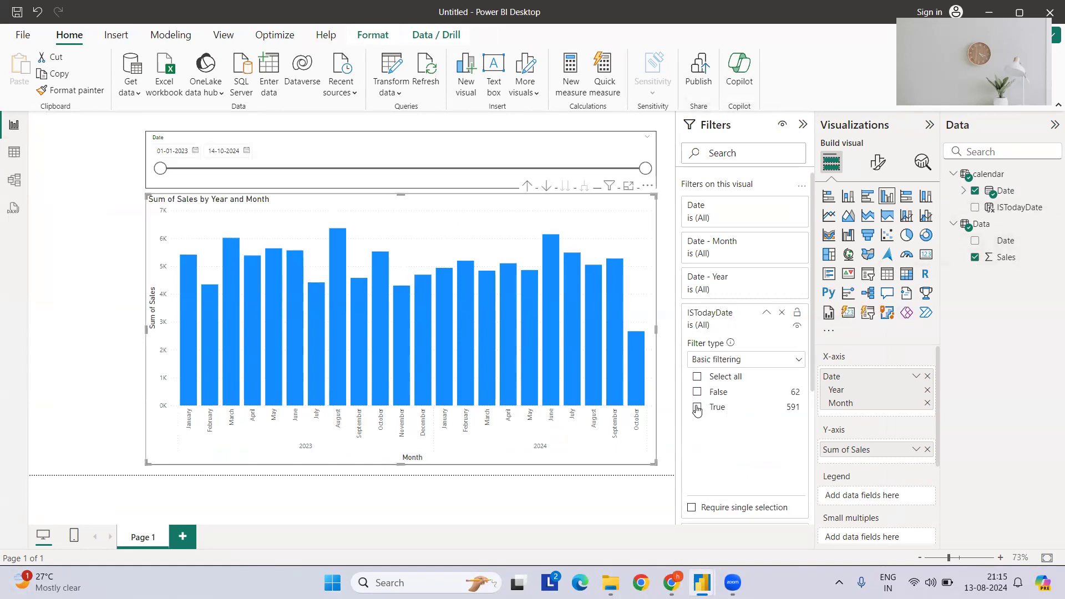
pyautogui.click(697, 408)
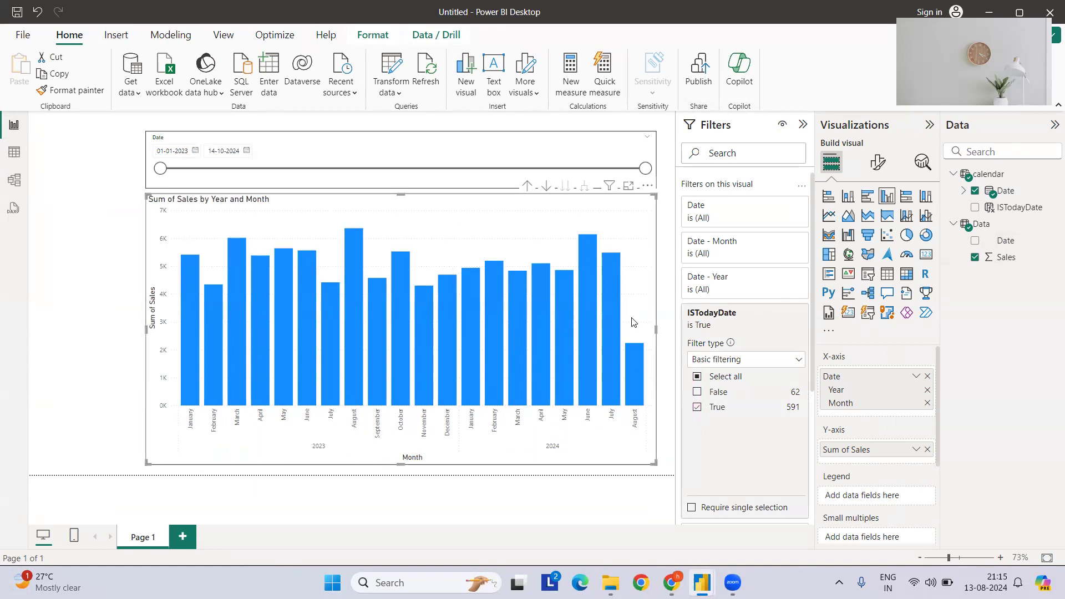
pyautogui.click(803, 124)
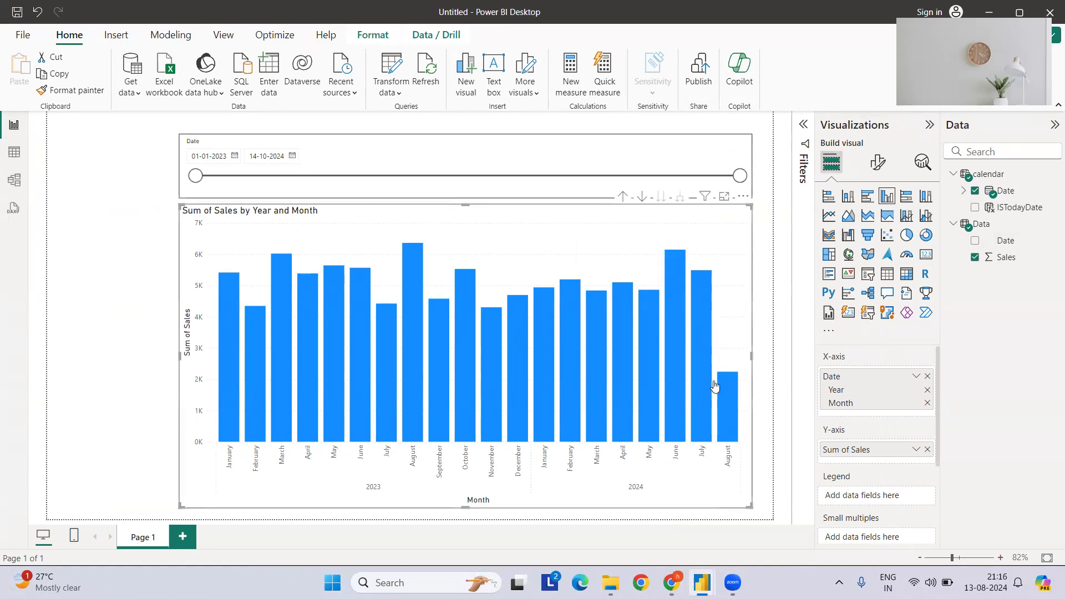
# - Add an ISTodayDate visual filter set to True on the date slicer
pyautogui.click(371, 147)
pyautogui.click(803, 125)
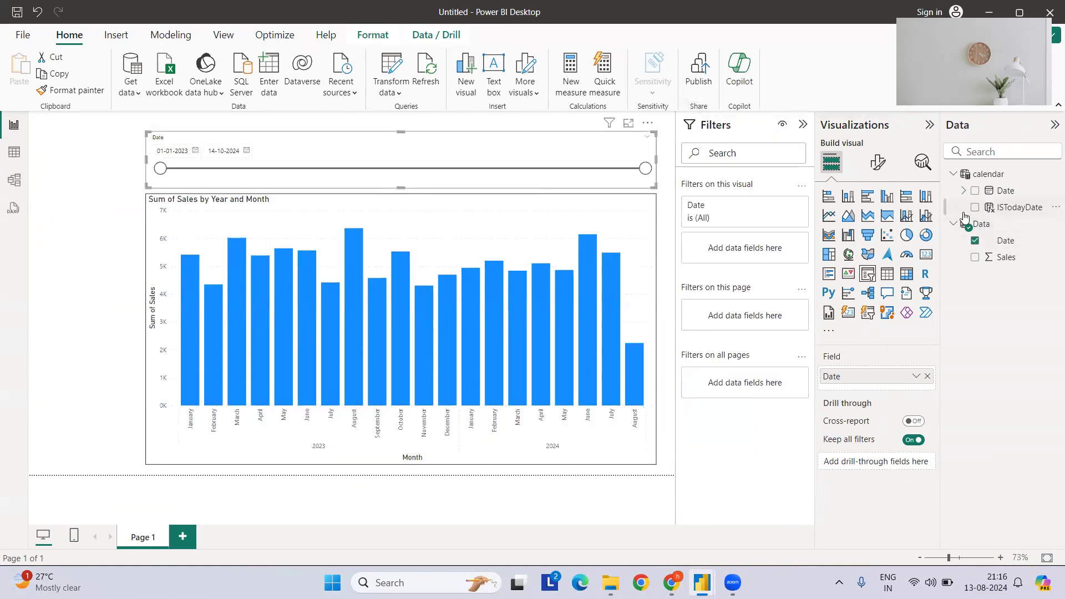
pyautogui.moveTo(1014, 211); pyautogui.dragTo(773, 247)
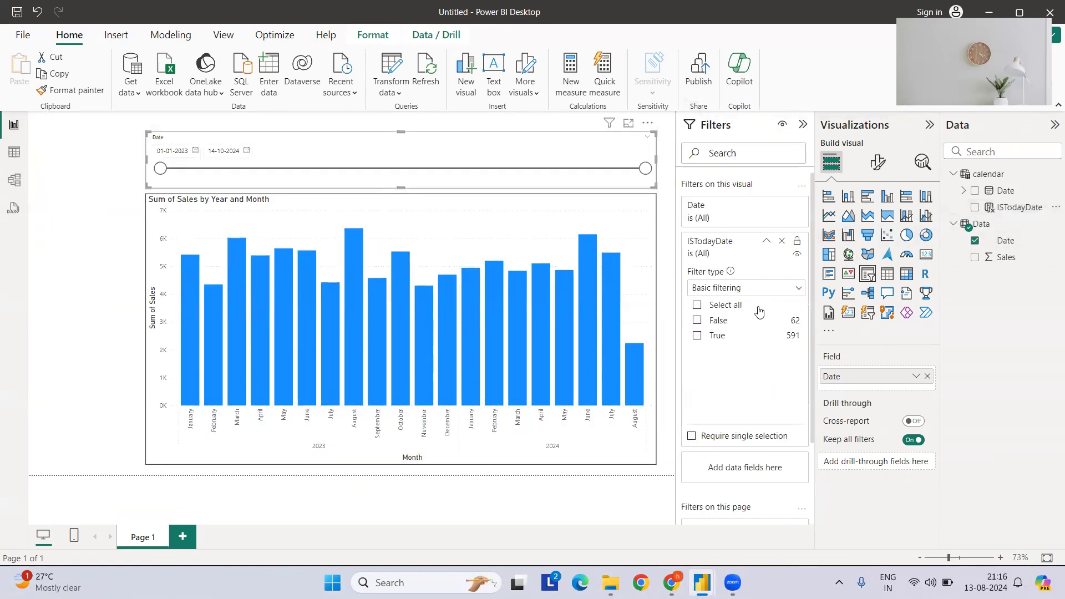
pyautogui.click(697, 335)
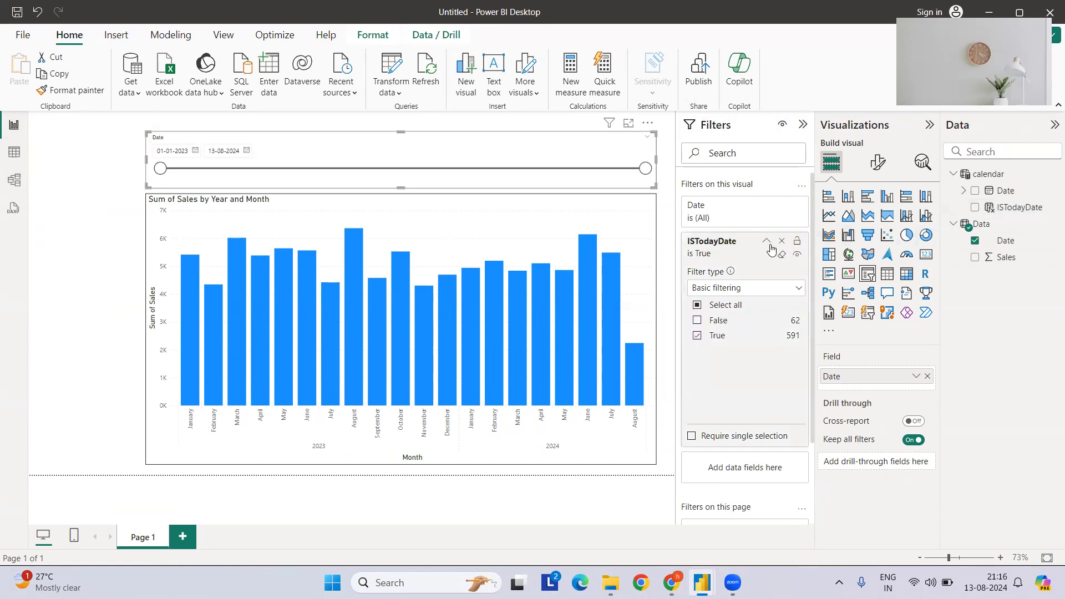
pyautogui.click(767, 243)
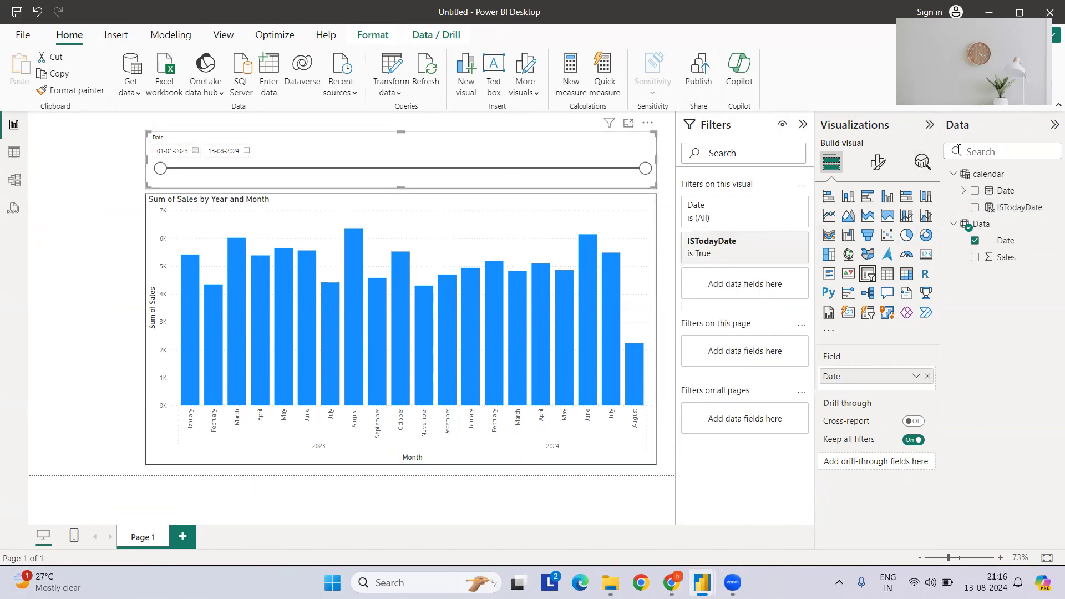
# - Collapse all side panes, confirm the slicer now ends at 13-08-2024, and switch to slicer_setting
pyautogui.click(930, 134)
pyautogui.click(900, 129)
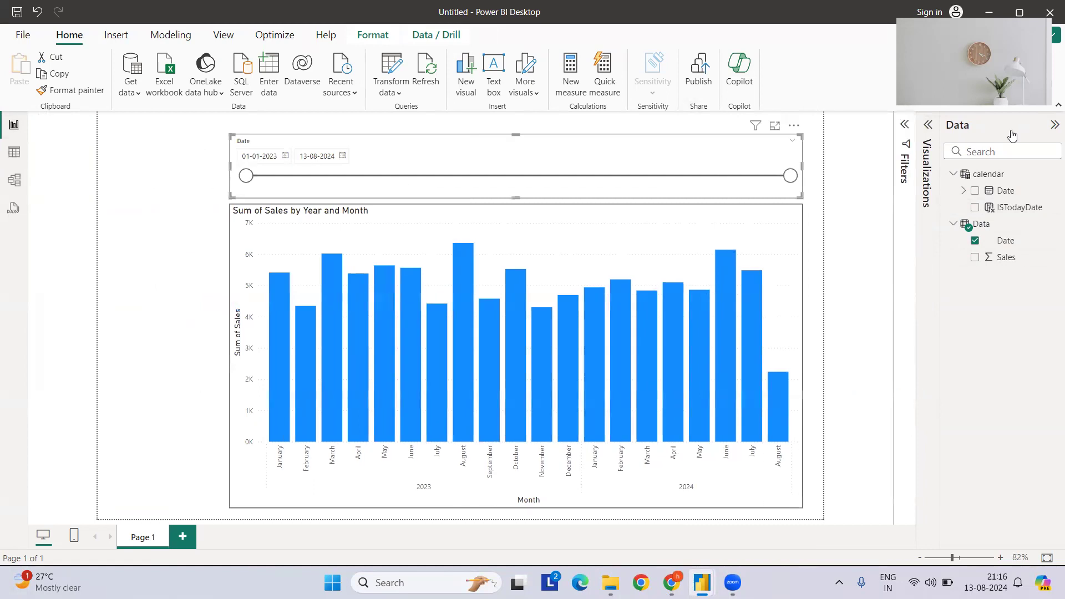
pyautogui.click(1053, 125)
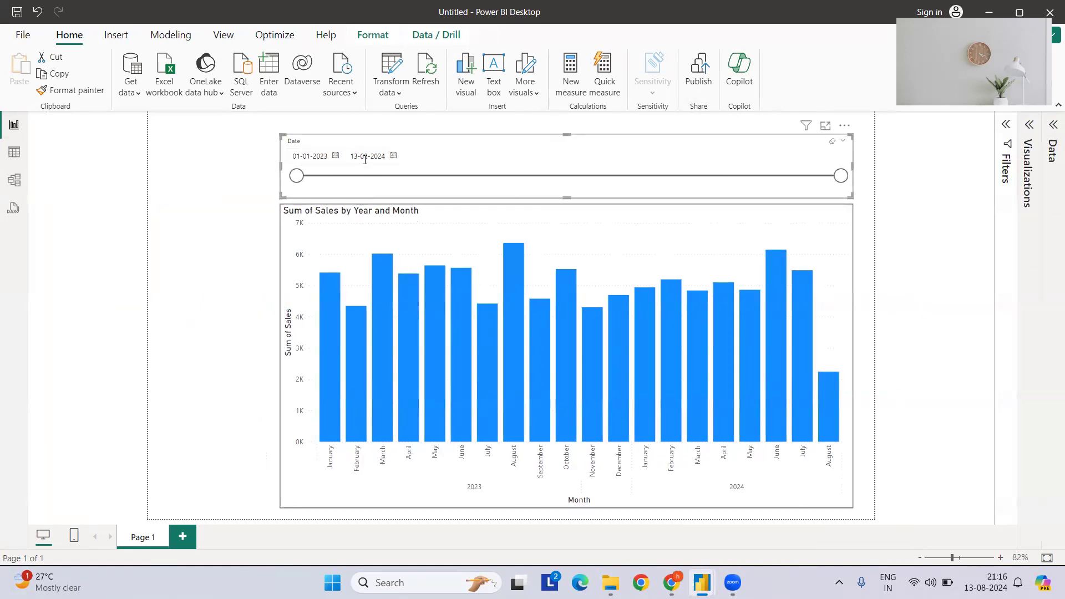
pyautogui.click(393, 156)
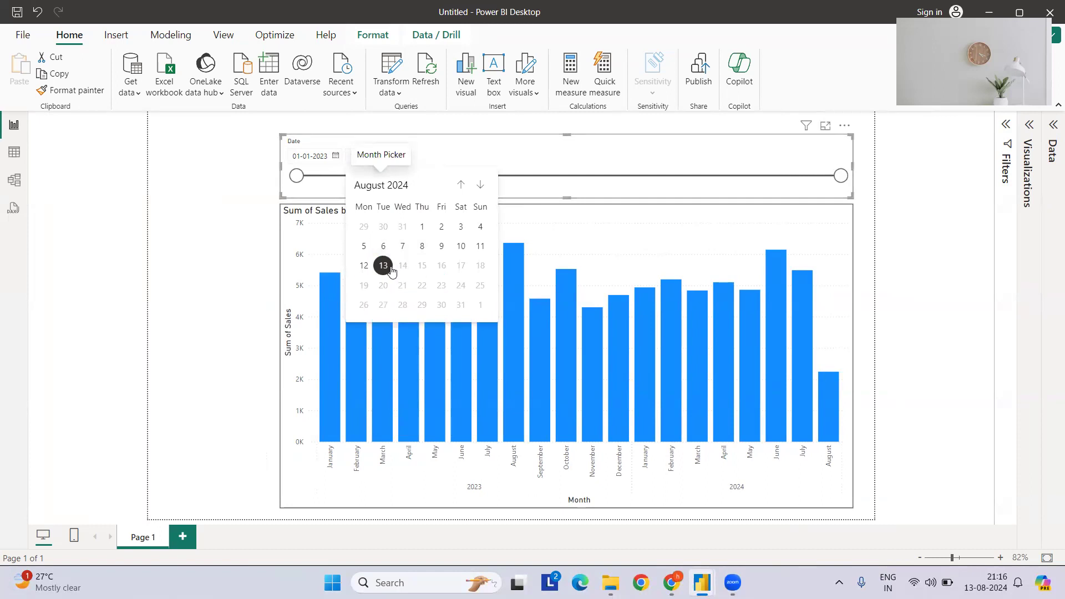
pyautogui.click(257, 169)
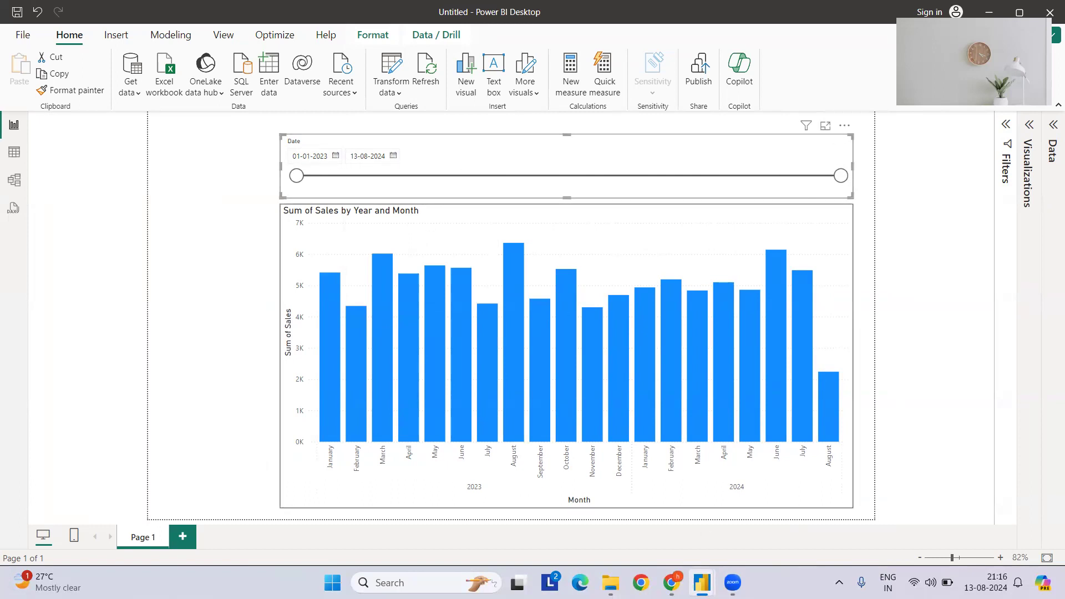
pyautogui.moveTo(689, 568)
pyautogui.click(640, 481)
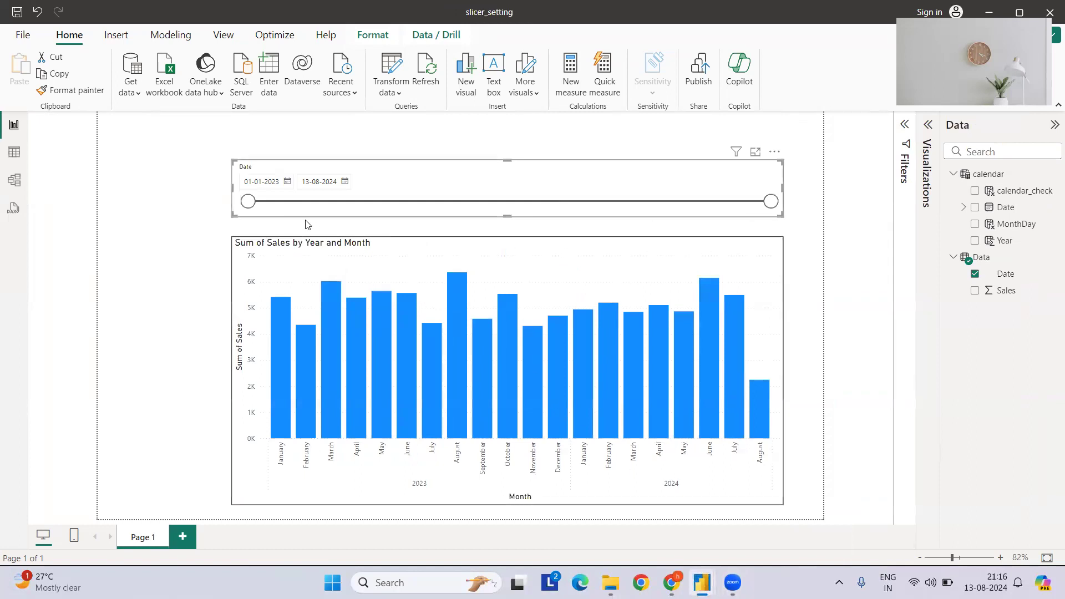
pyautogui.moveTo(250, 206); pyautogui.dragTo(311, 213)
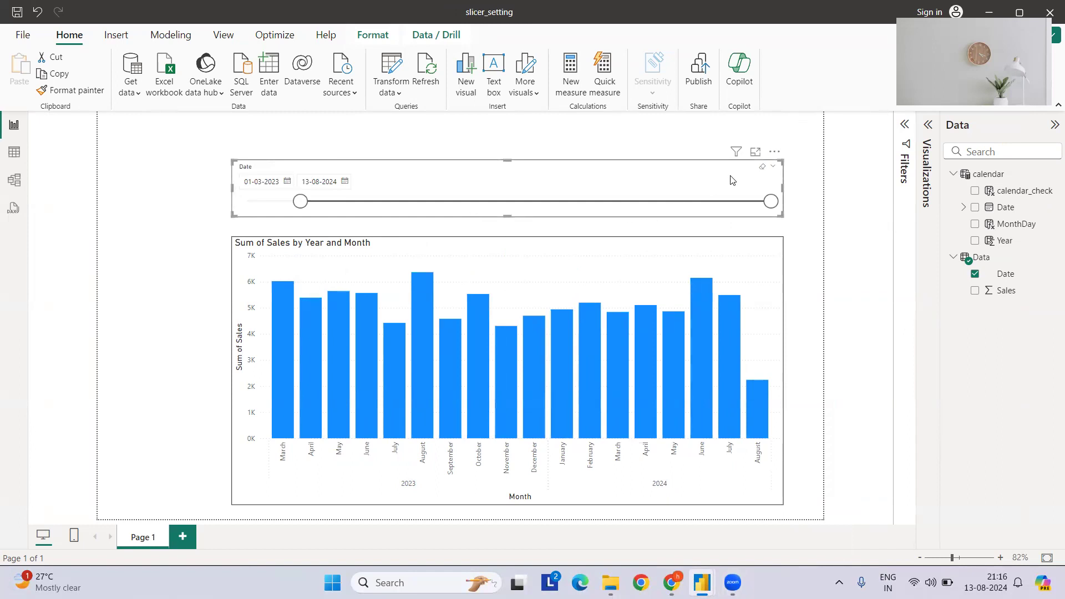
pyautogui.moveTo(771, 201); pyautogui.dragTo(691, 215)
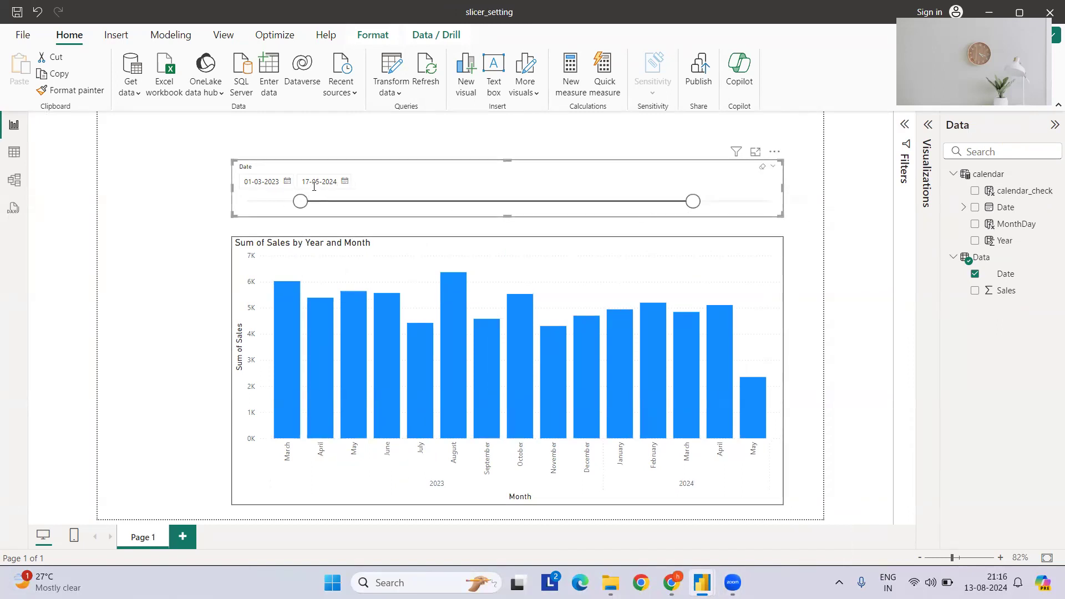
pyautogui.click(761, 167)
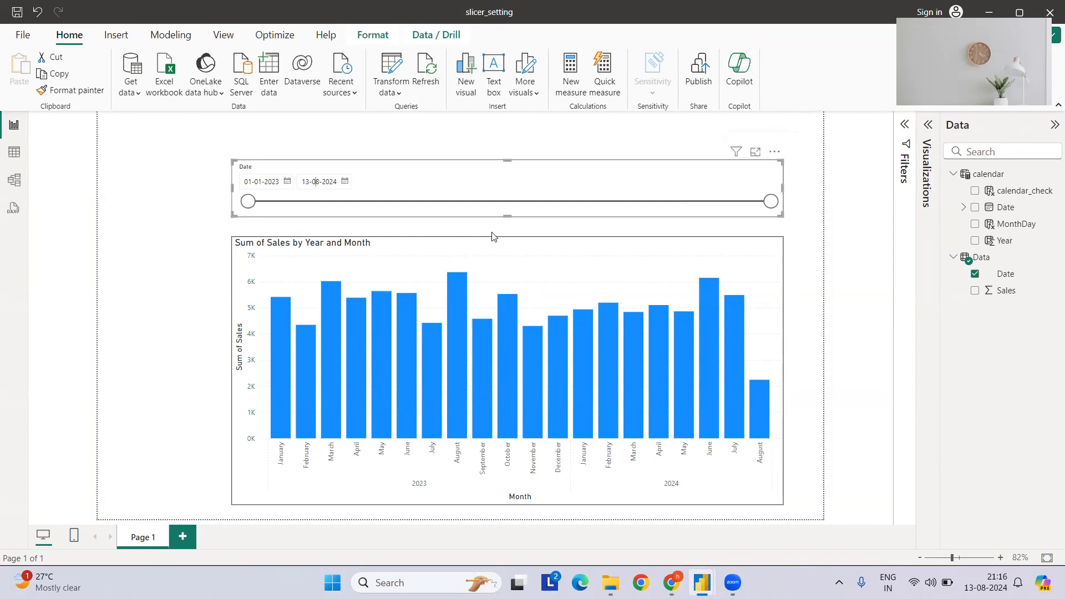
pyautogui.moveTo(702, 582)
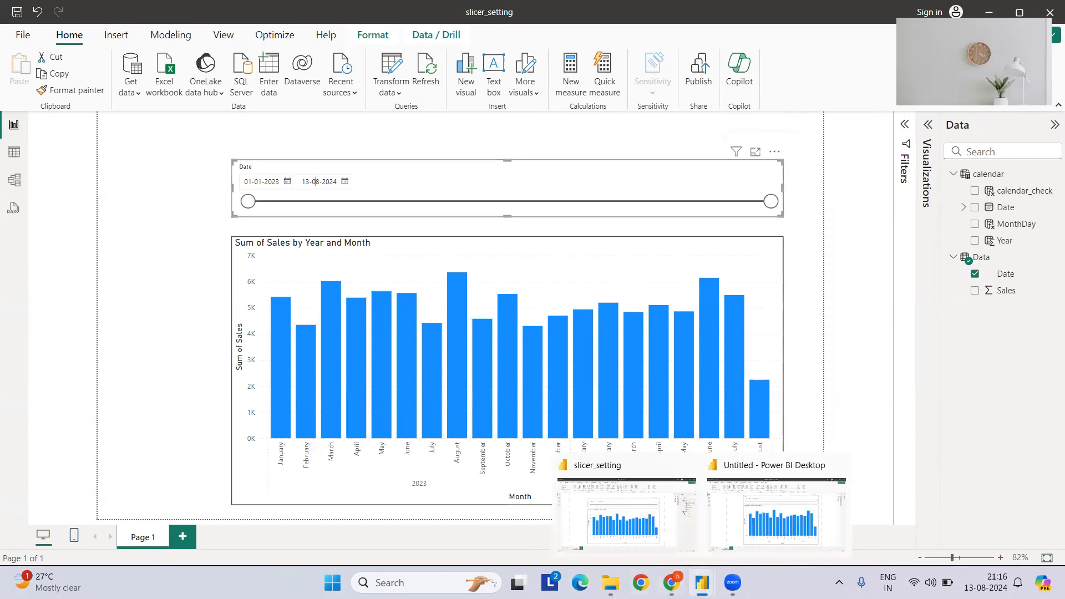
pyautogui.click(580, 510)
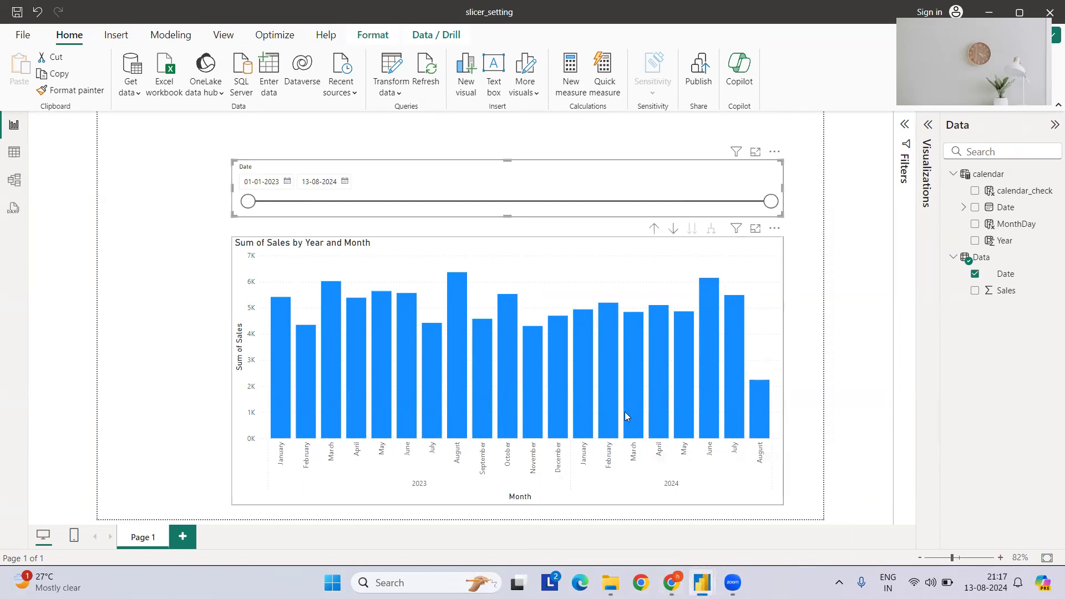